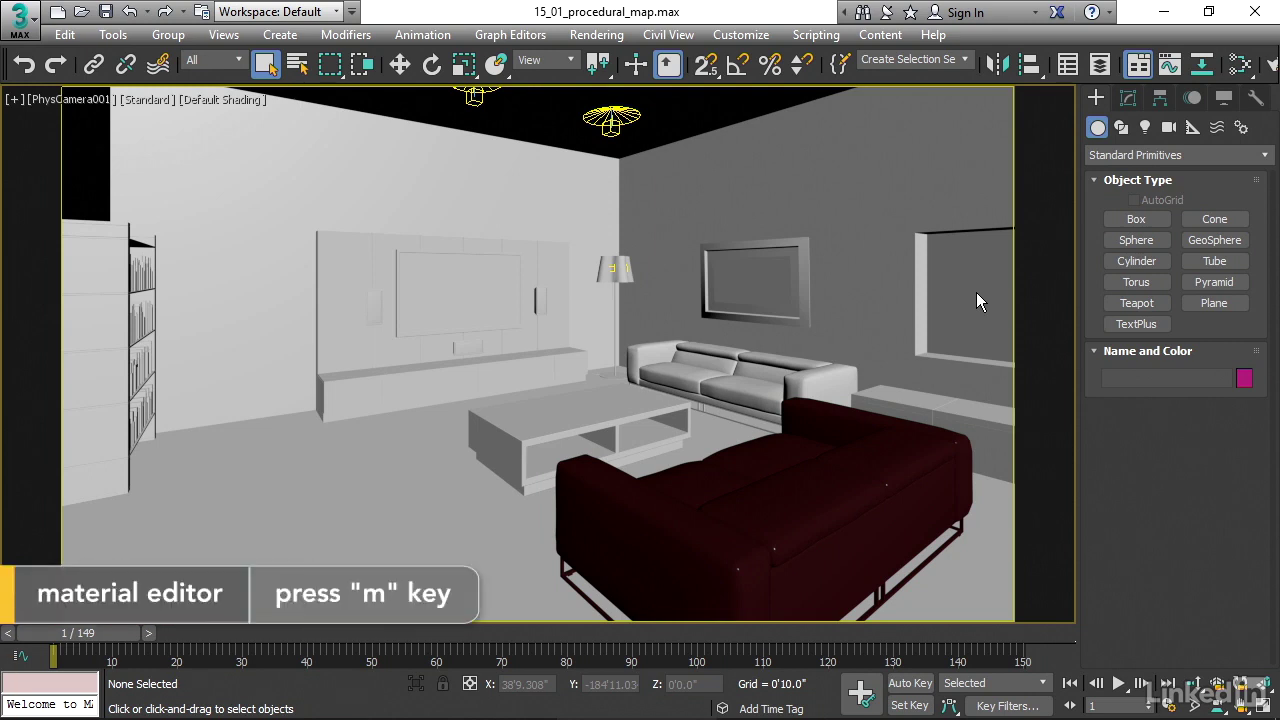
Step: Open the Slate Material Editor and place the leather scene material in View1 as an instance
key("m")
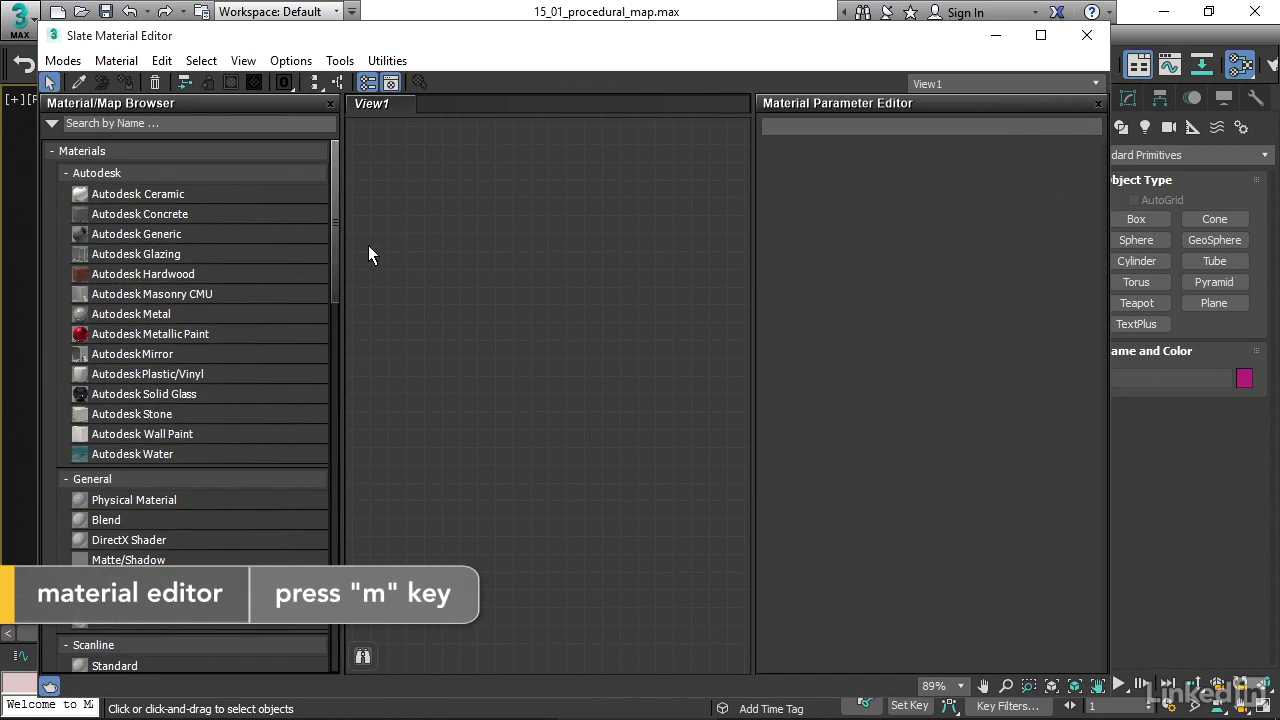
left_click_drag(334, 235, 369, 534)
scroll(308, 504, "down", 1)
left_click(64, 478)
left_click_drag(597, 235, 597, 235)
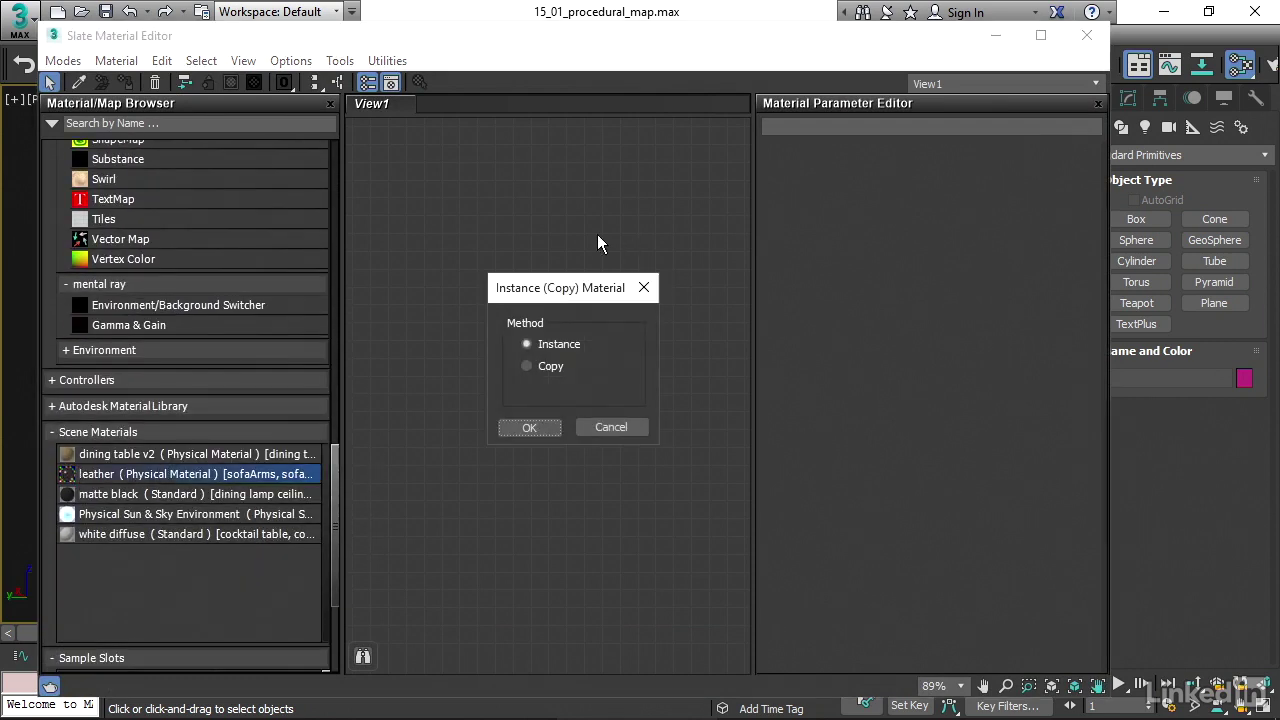
left_click(520, 428)
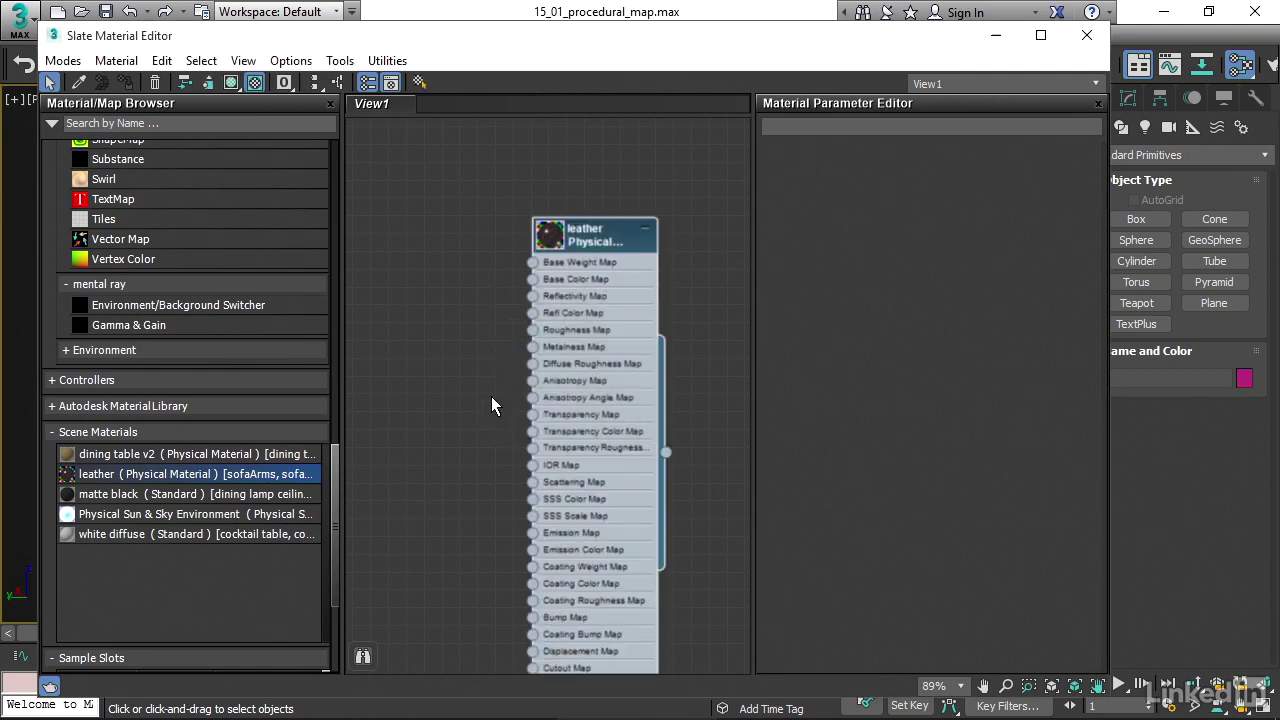
Step: Enlarge the leather node's preview, centre it, and open its parameters for editing
double_click(545, 233)
middle_click_drag(584, 222, 607, 199)
scroll(620, 180, "up", 2)
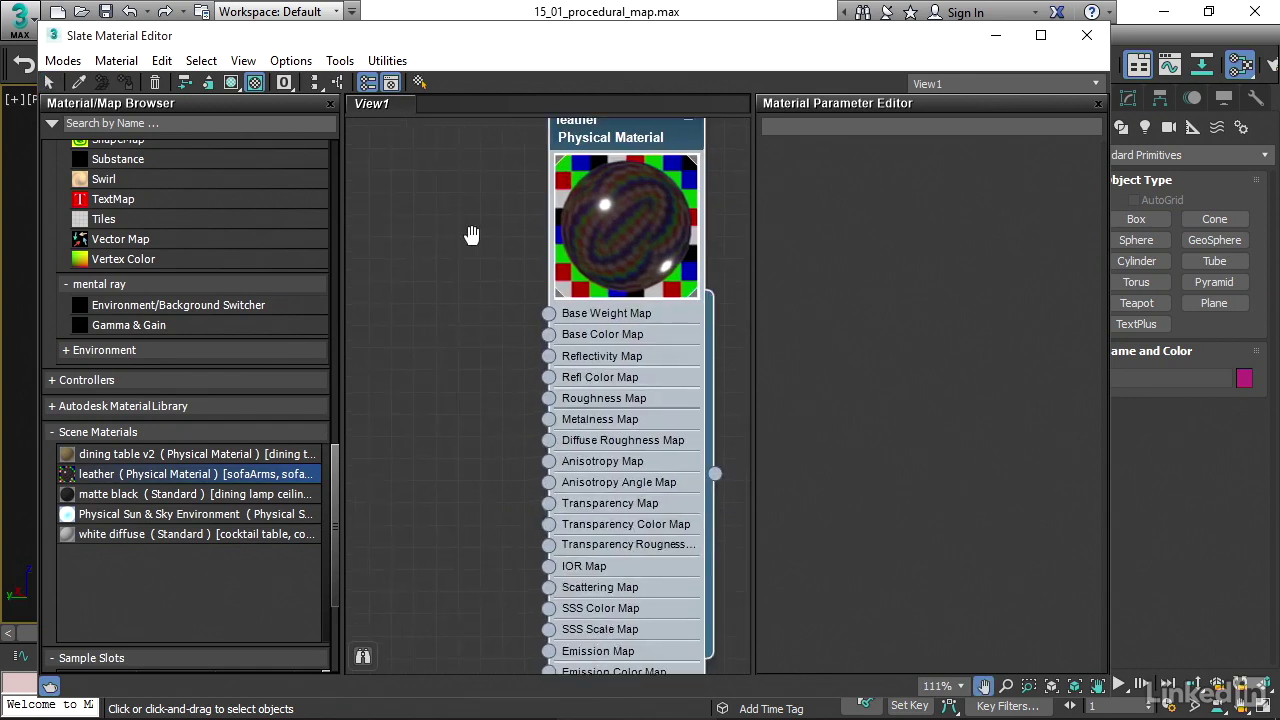
double_click(650, 158)
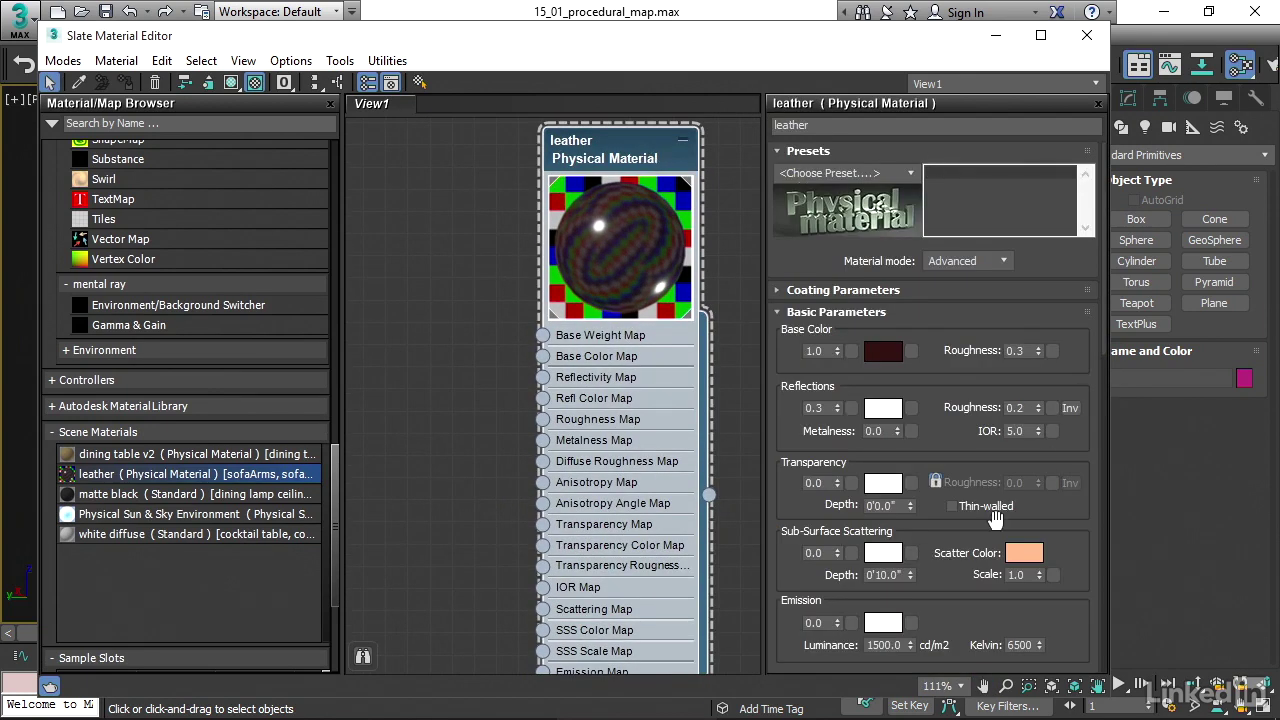
Step: Collapse Basic Parameters, scroll to Special Maps, and scroll the browser to the Maps list
left_click(777, 312)
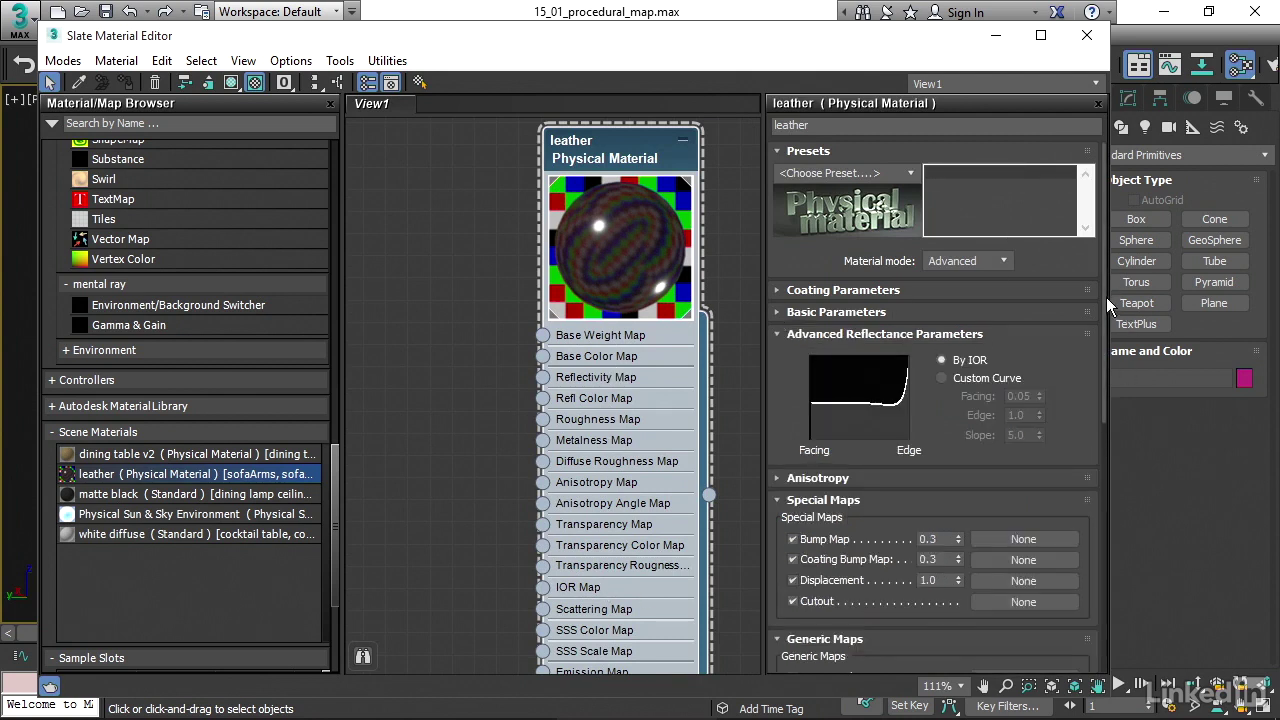
left_click_drag(1105, 297, 1100, 430)
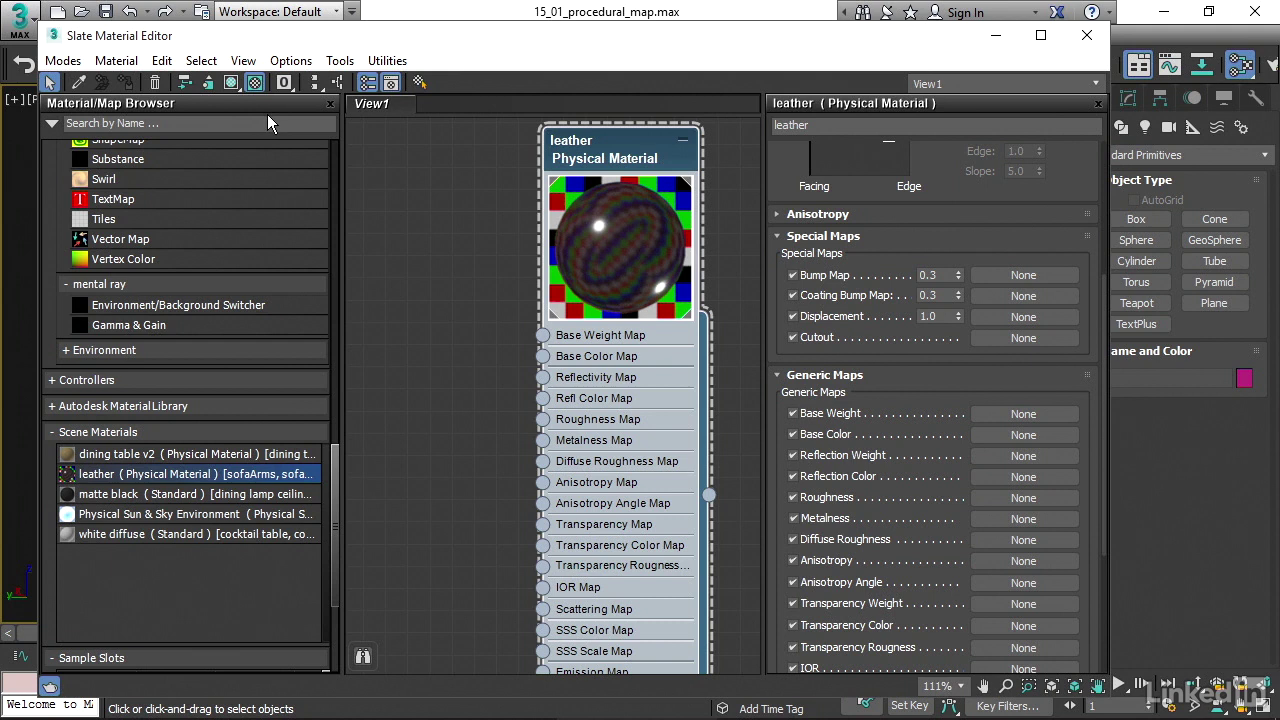
left_click_drag(333, 485, 333, 346)
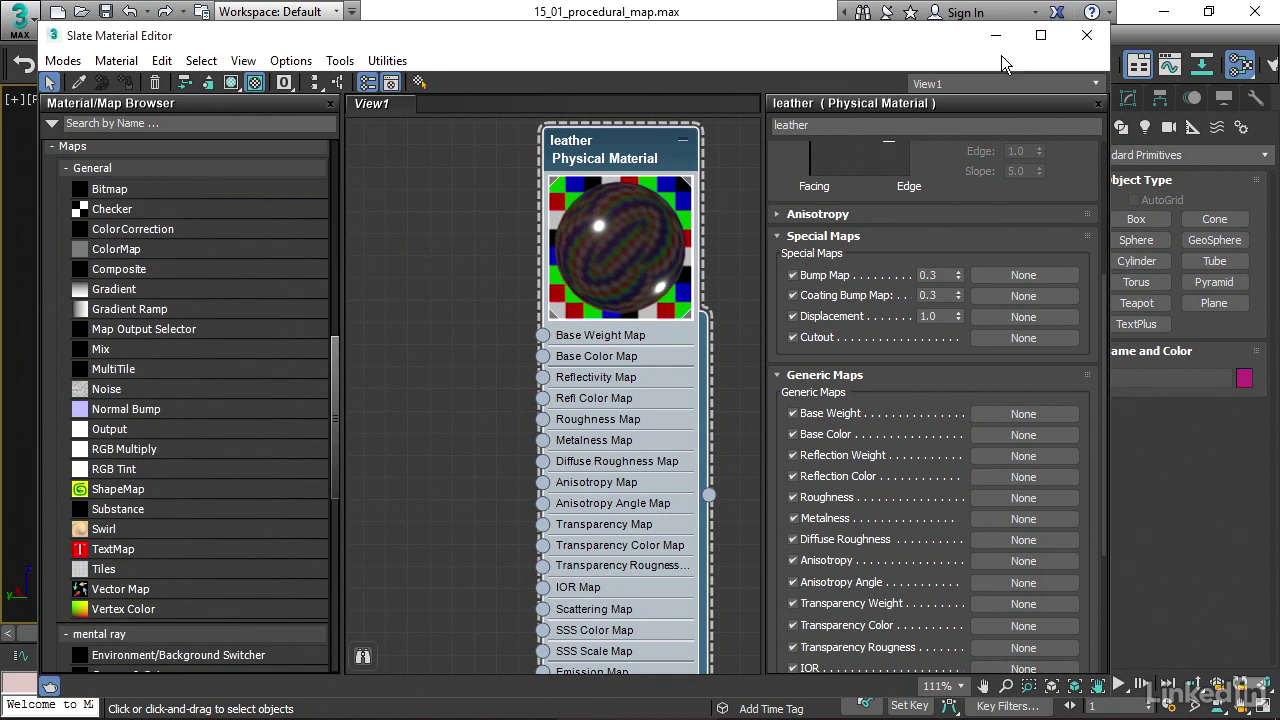
Step: In Render Setup, switch the renderer to Scanline Renderer
left_click(1110, 80)
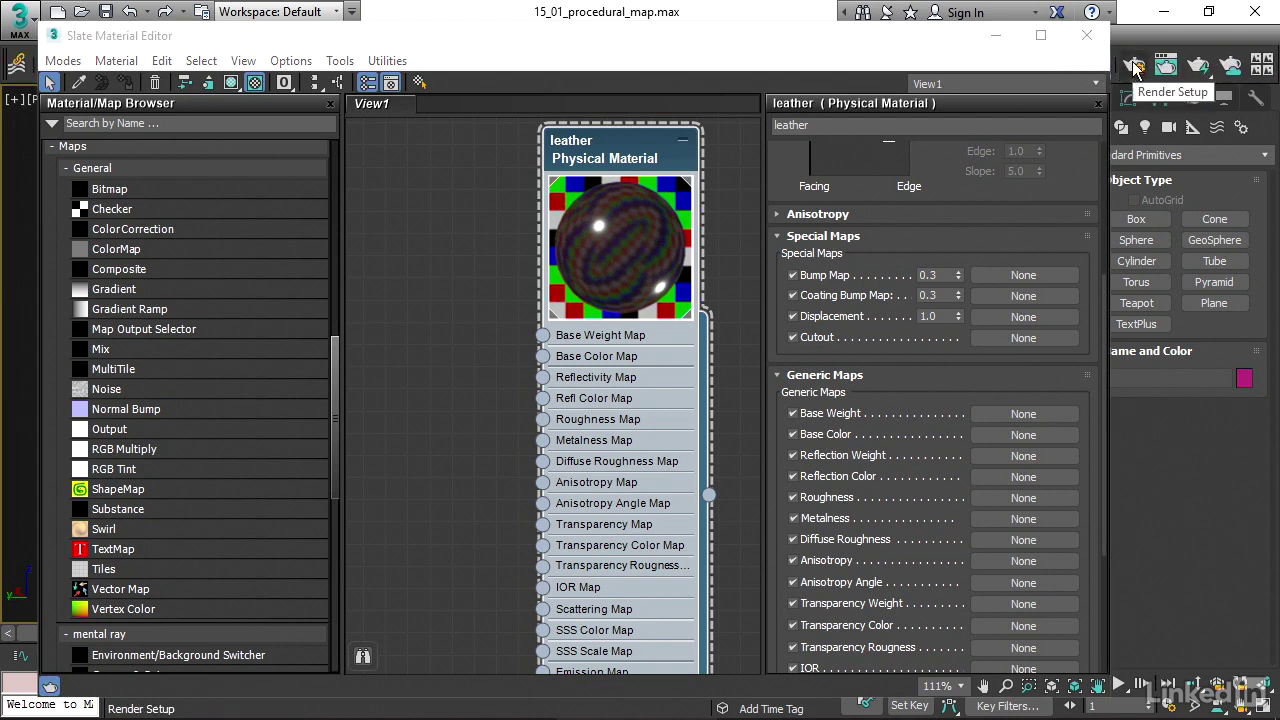
left_click(1130, 66)
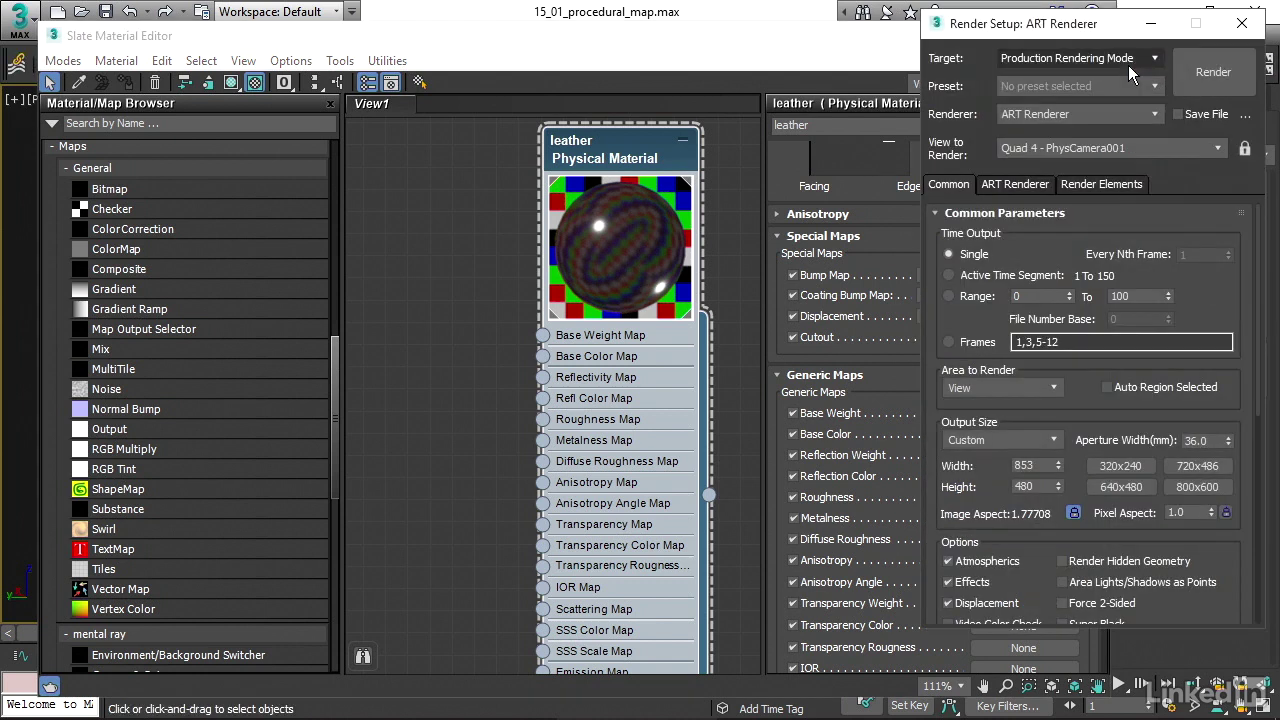
left_click(1033, 118)
left_click(1035, 170)
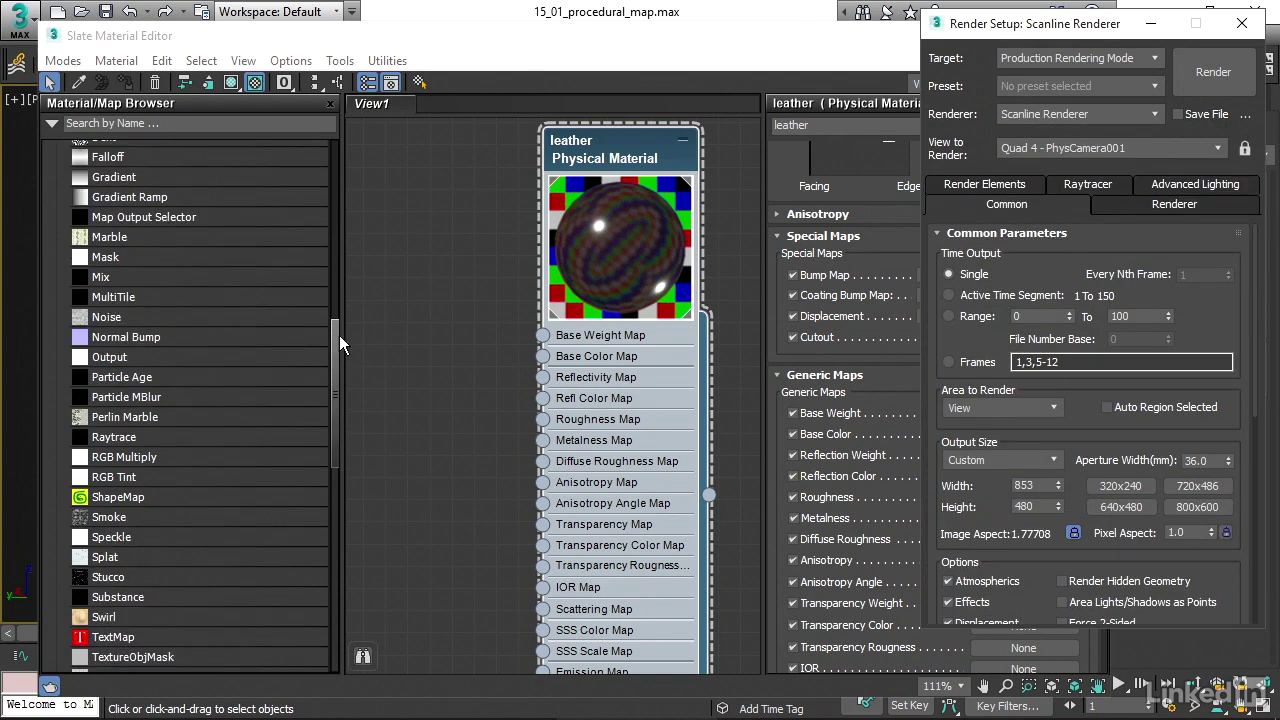
left_click_drag(336, 335, 339, 263)
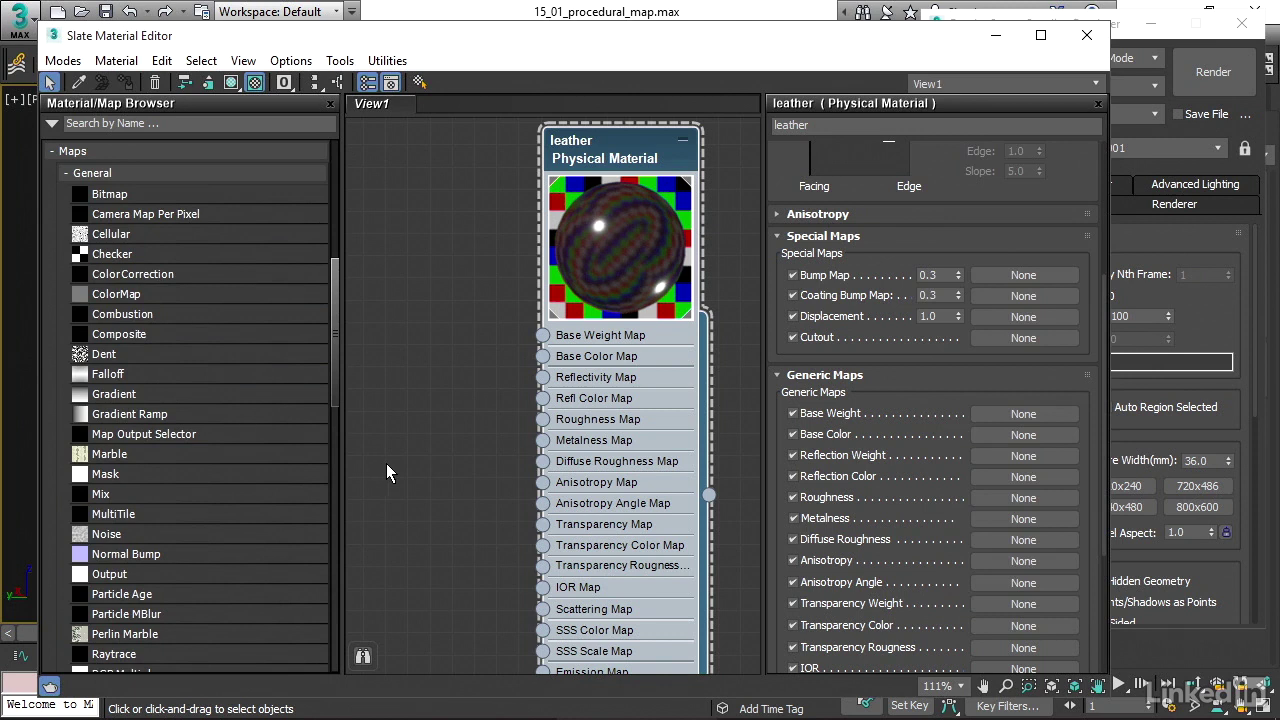
Step: Switch the renderer back to ART Renderer
left_click(1126, 24)
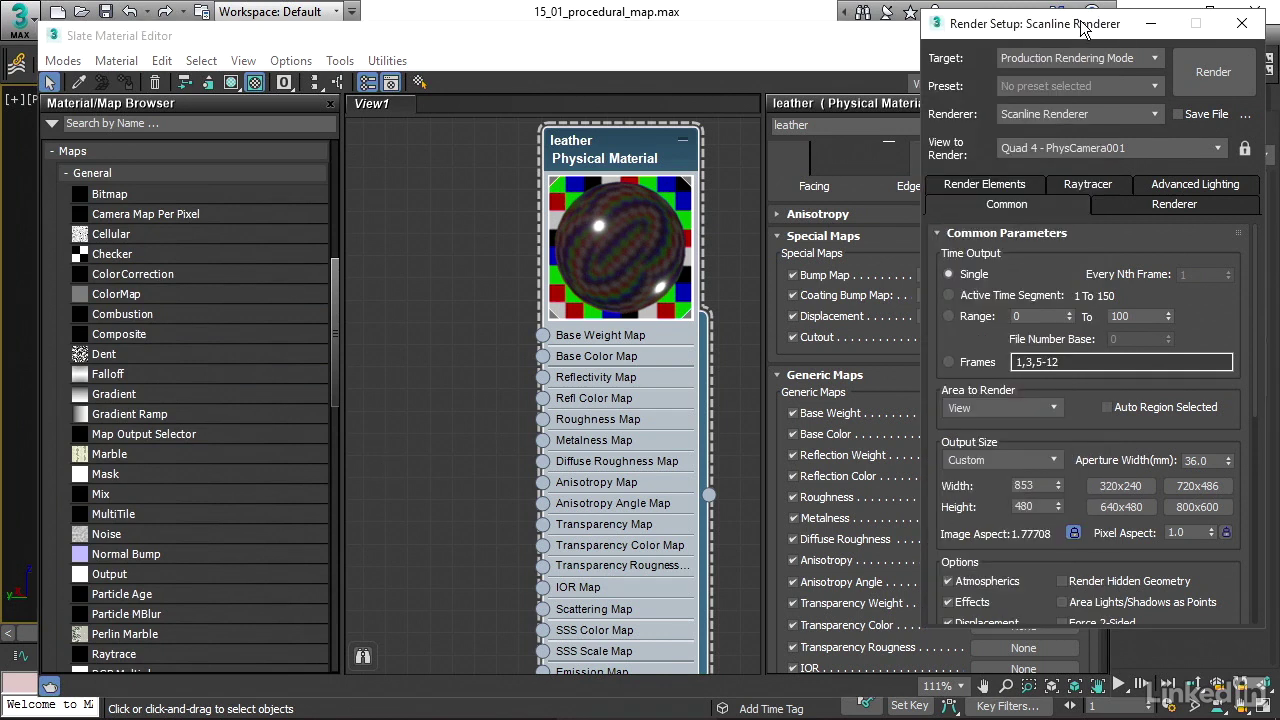
left_click(1085, 115)
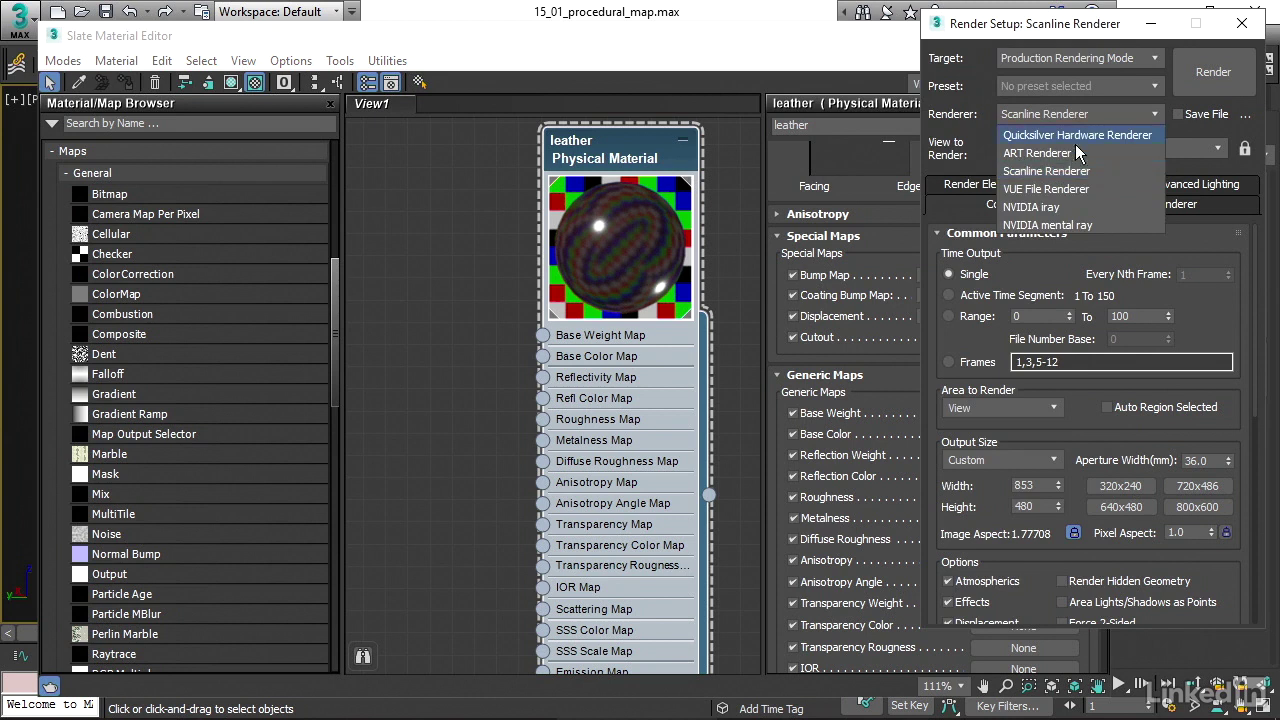
left_click(1037, 153)
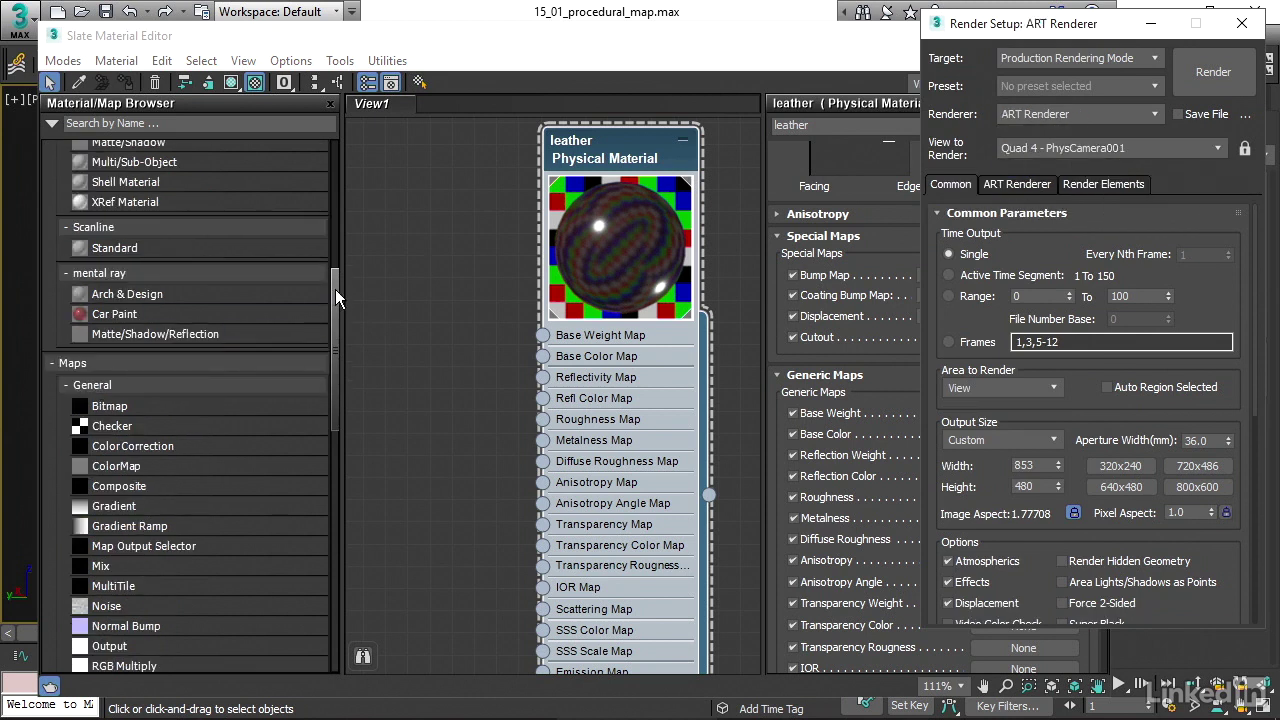
left_click_drag(335, 289, 336, 353)
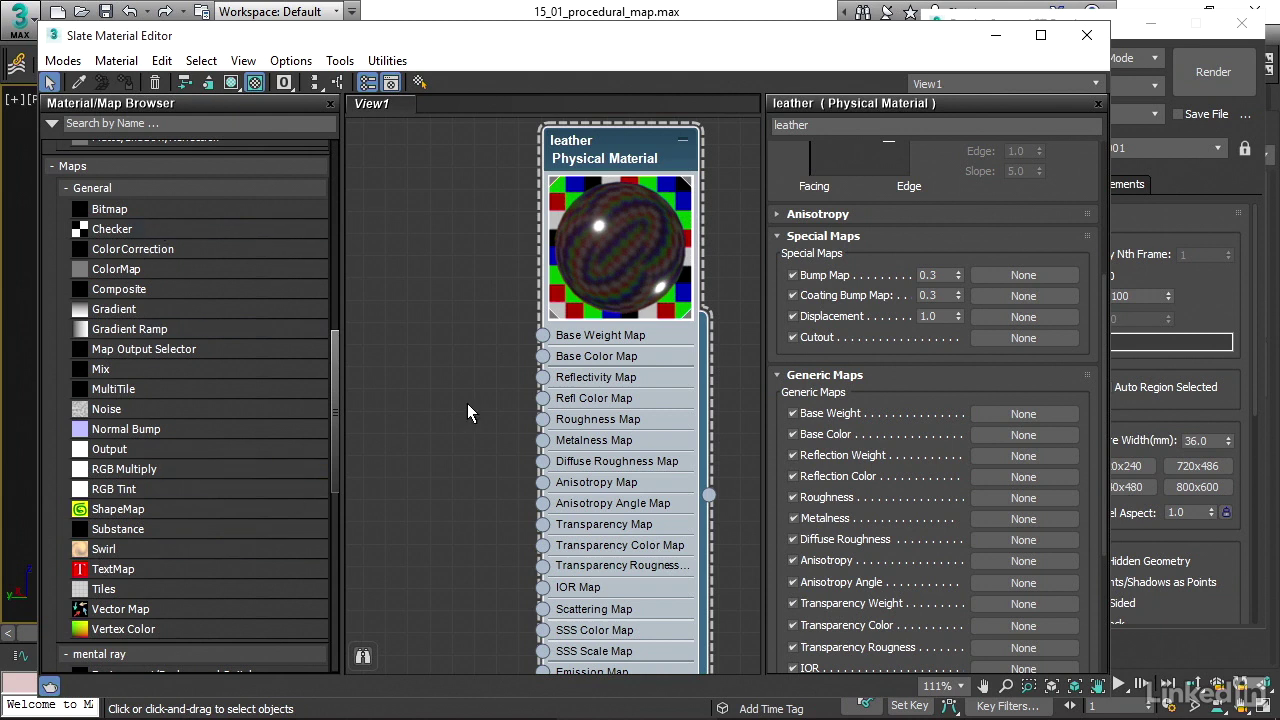
Step: Add a Noise map node and position it beside the leather material
left_click(201, 402)
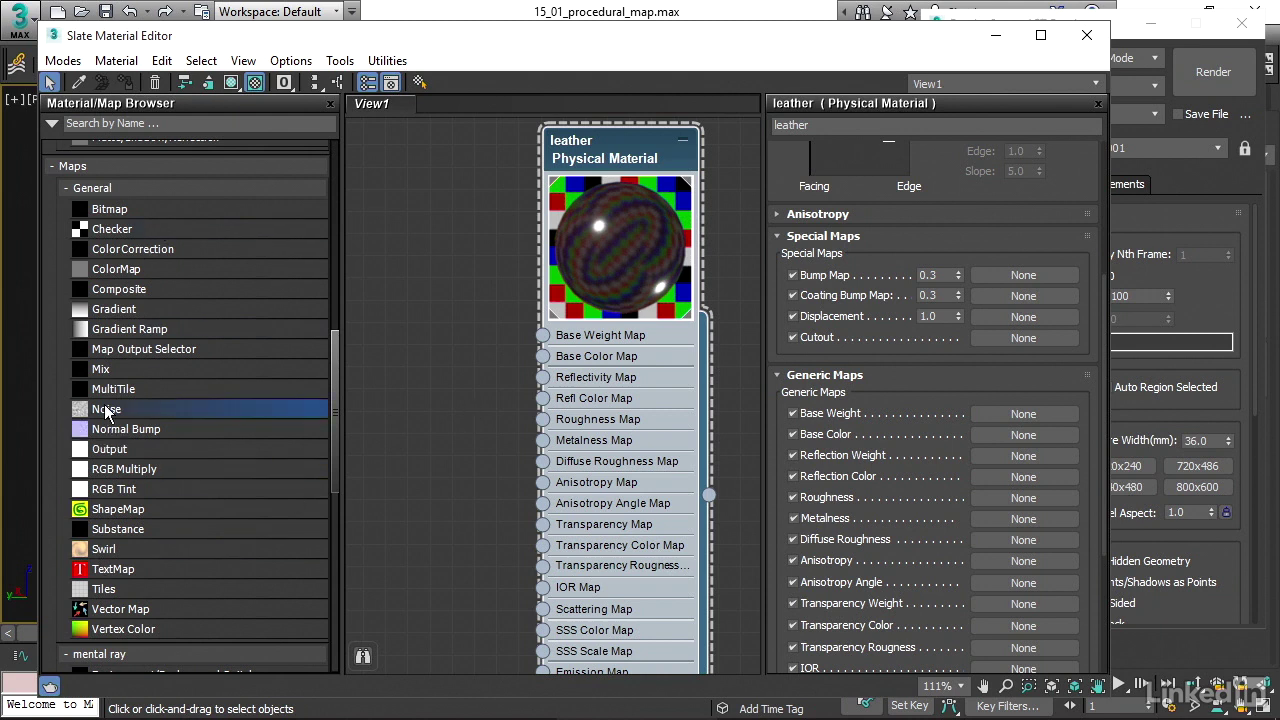
left_click_drag(404, 372, 404, 377)
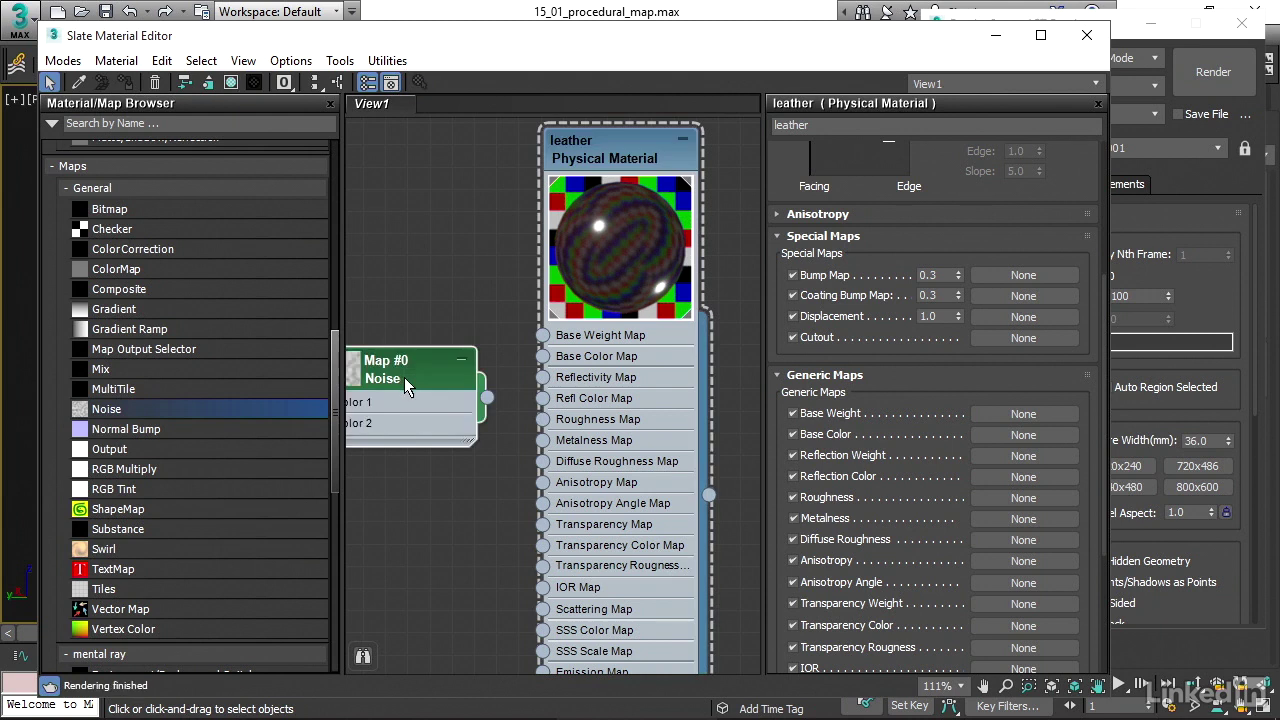
middle_click_drag(404, 377, 430, 345)
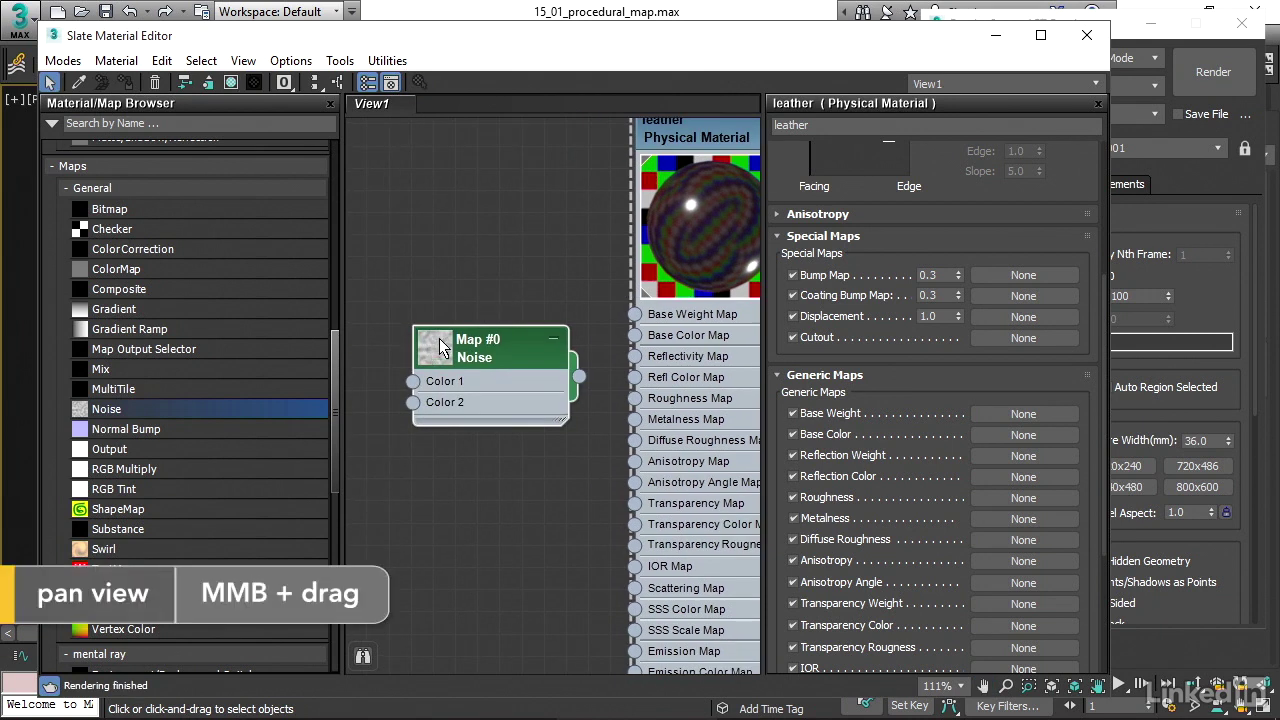
double_click(440, 350)
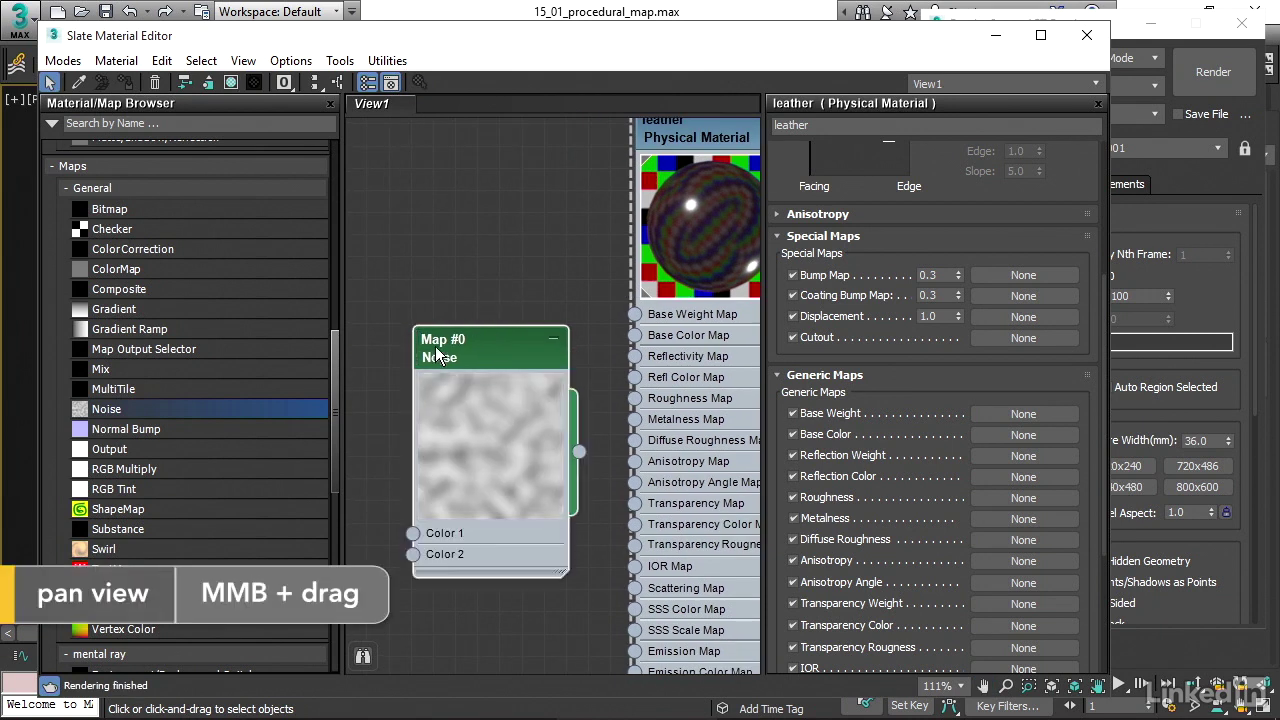
middle_click_drag(505, 327, 475, 320)
left_click_drag(475, 320, 432, 369)
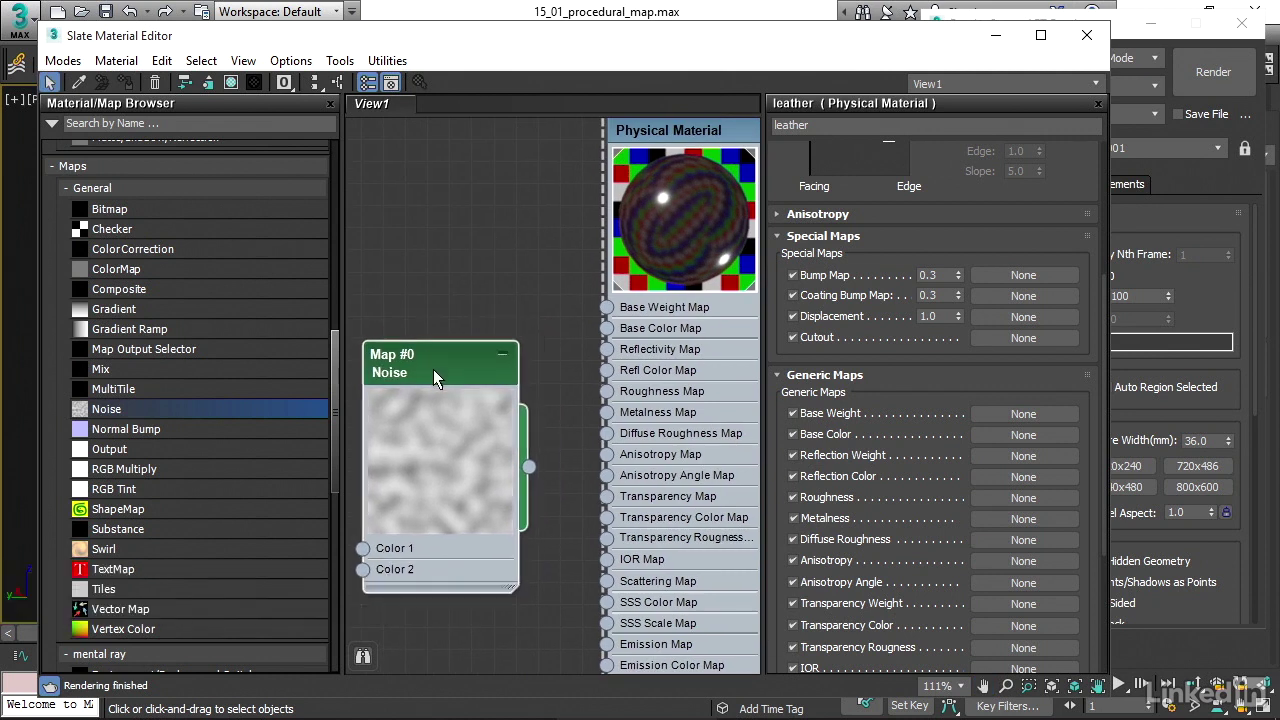
middle_click_drag(468, 319, 445, 236)
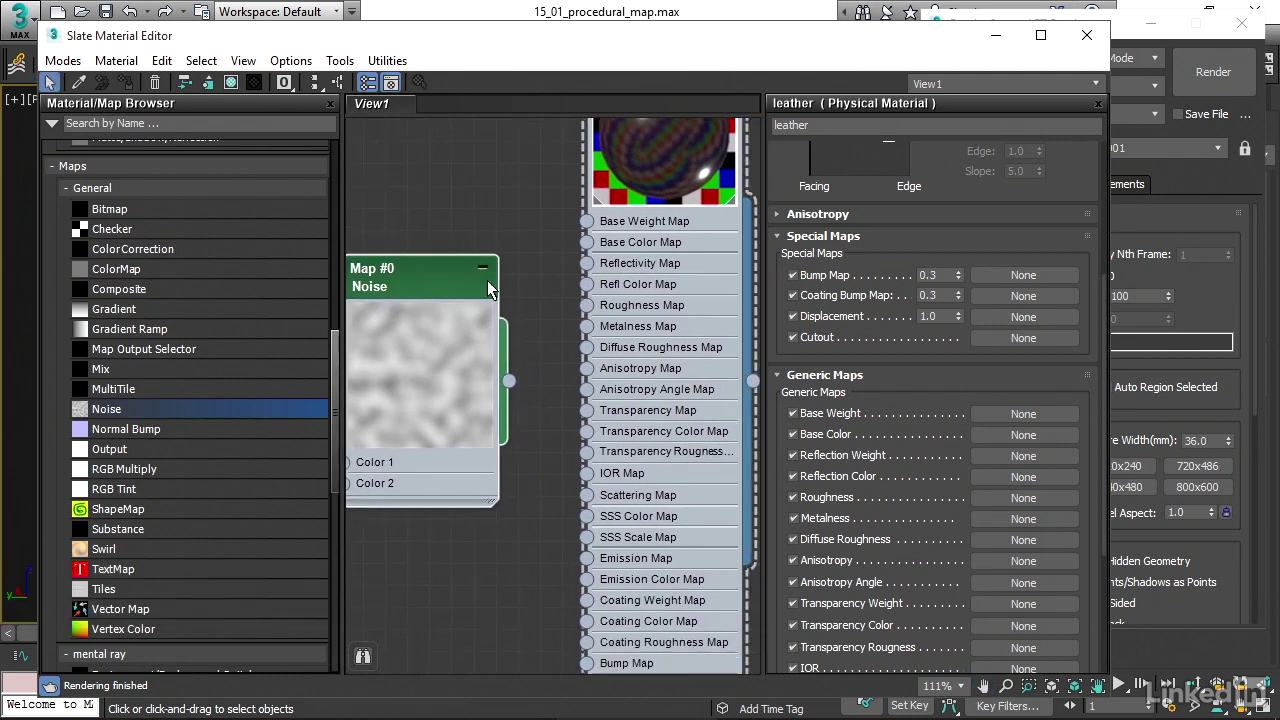
middle_click_drag(516, 383, 510, 310)
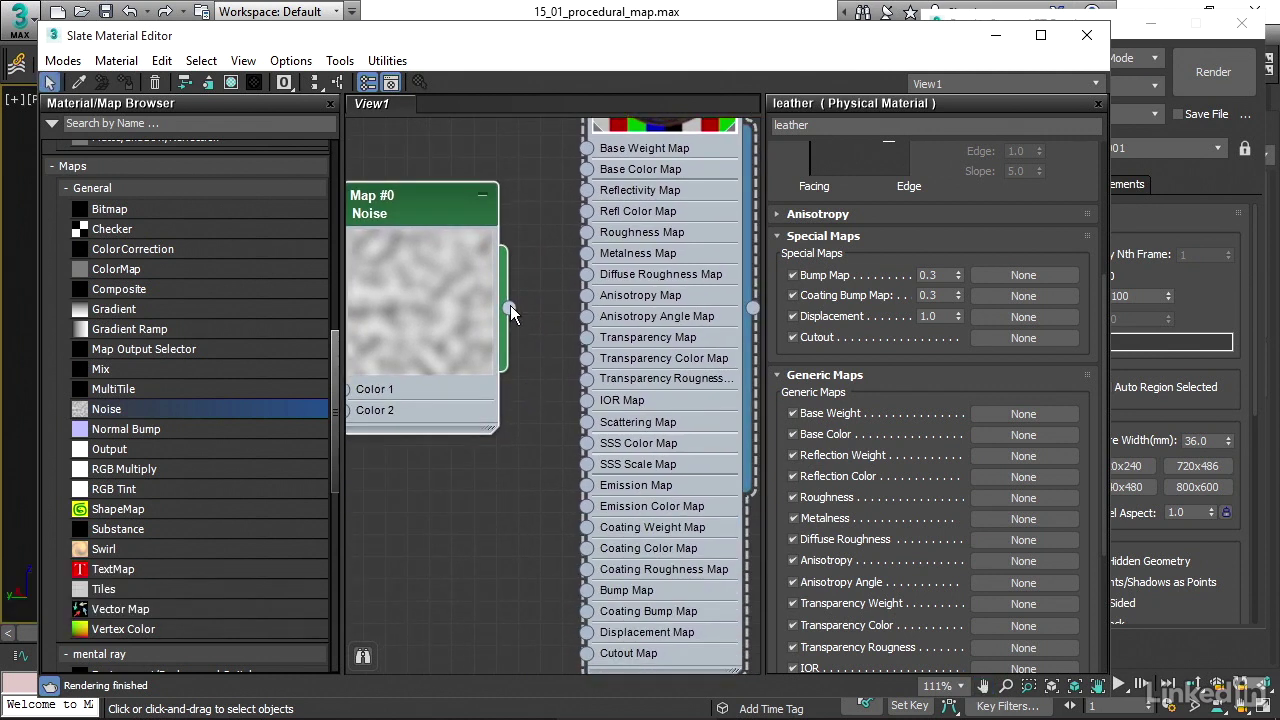
Step: Wire the Noise output into the leather material's Bump Map input
left_click_drag(510, 309, 590, 597)
middle_click_drag(504, 181, 512, 321)
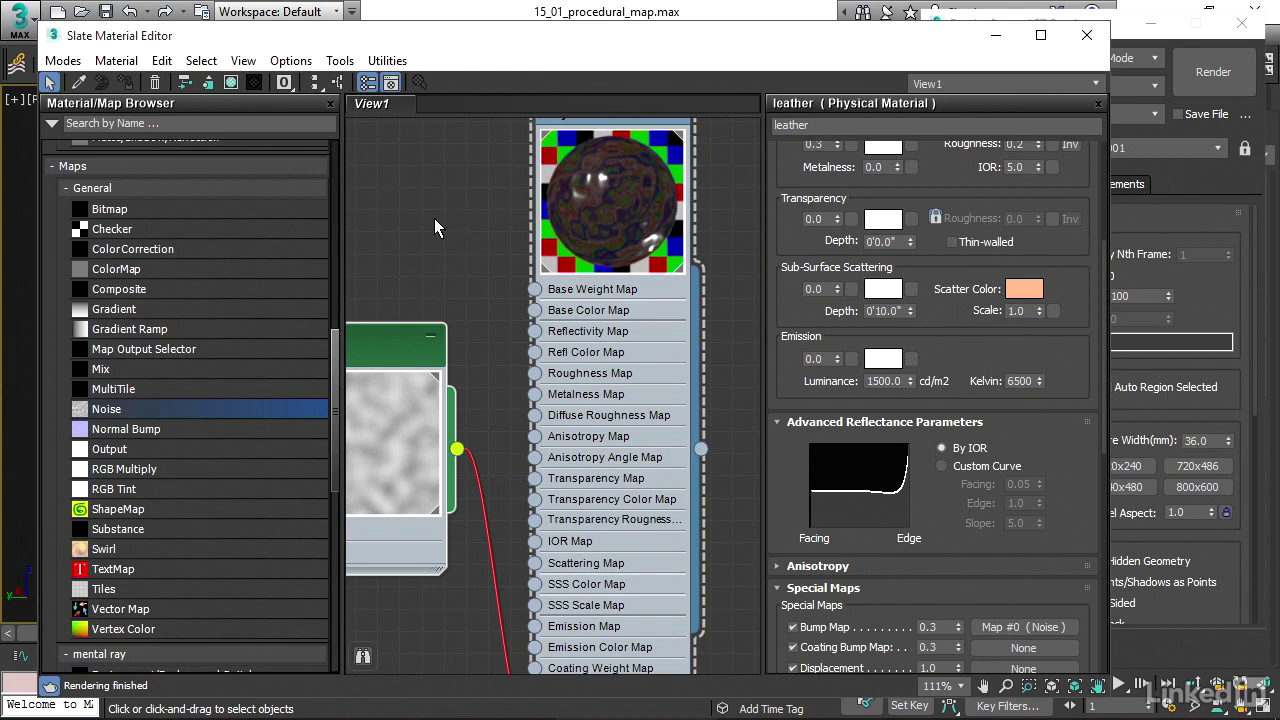
middle_click_drag(415, 223, 477, 223)
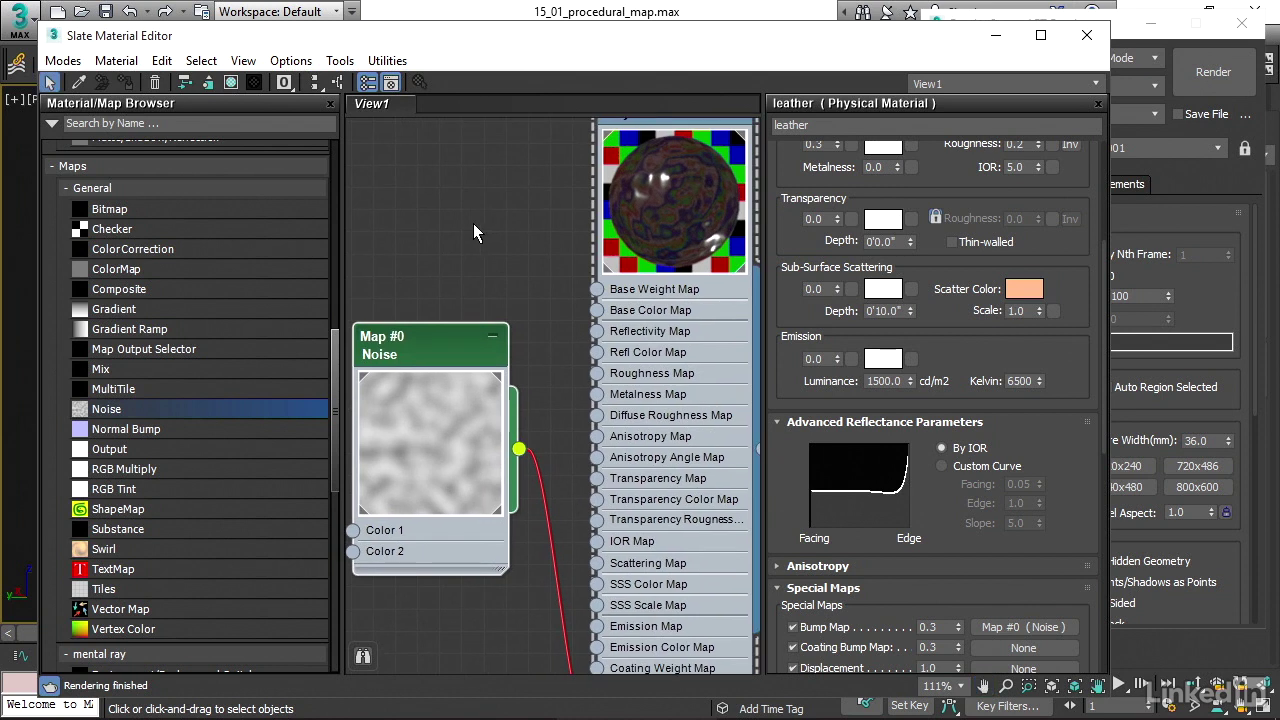
left_click_drag(740, 39, 192, 58)
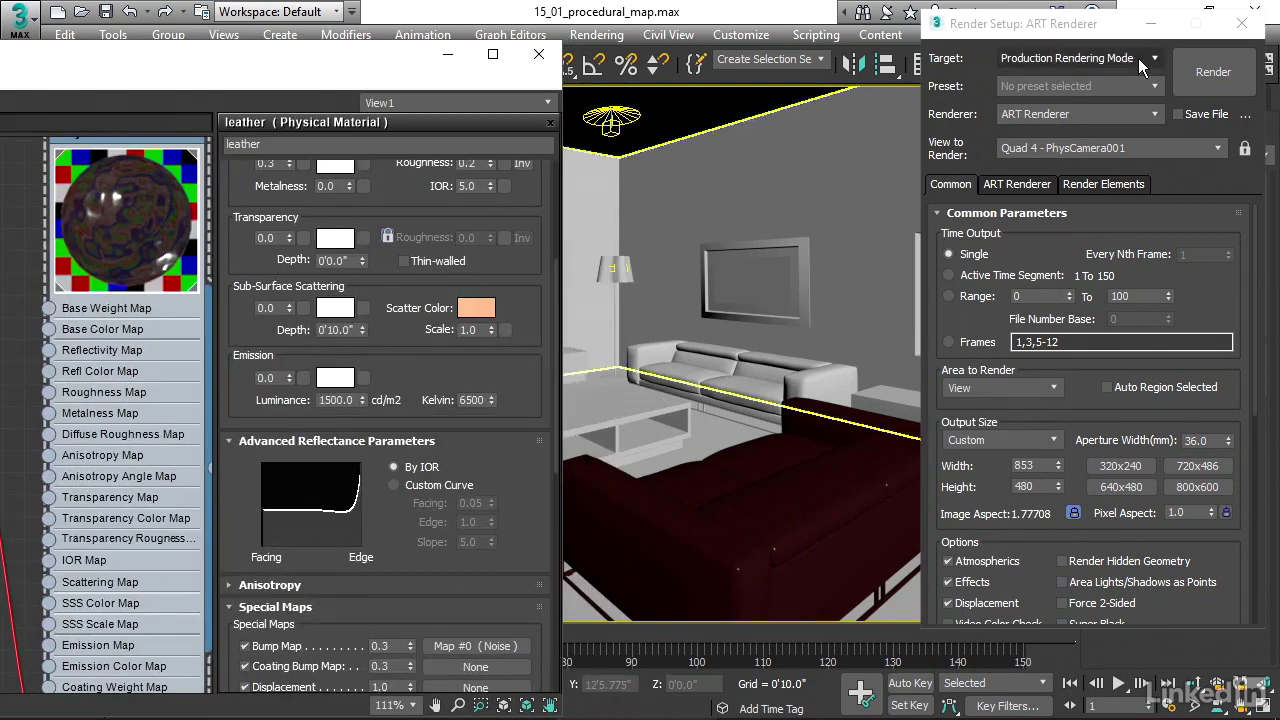
Step: Render a test frame of the leather sofa, then bring the material editor back over the scene
left_click(1213, 72)
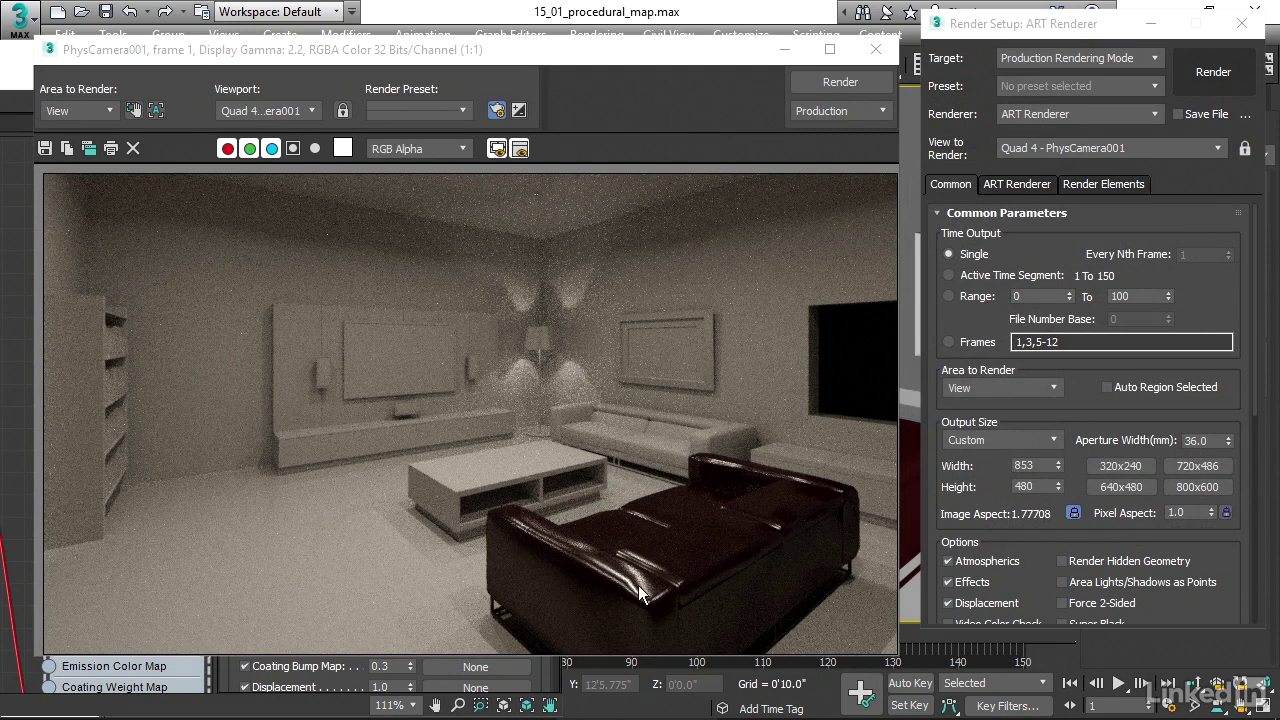
left_click(786, 50)
left_click_drag(168, 57, 580, 12)
left_click_drag(304, 315, 307, 352)
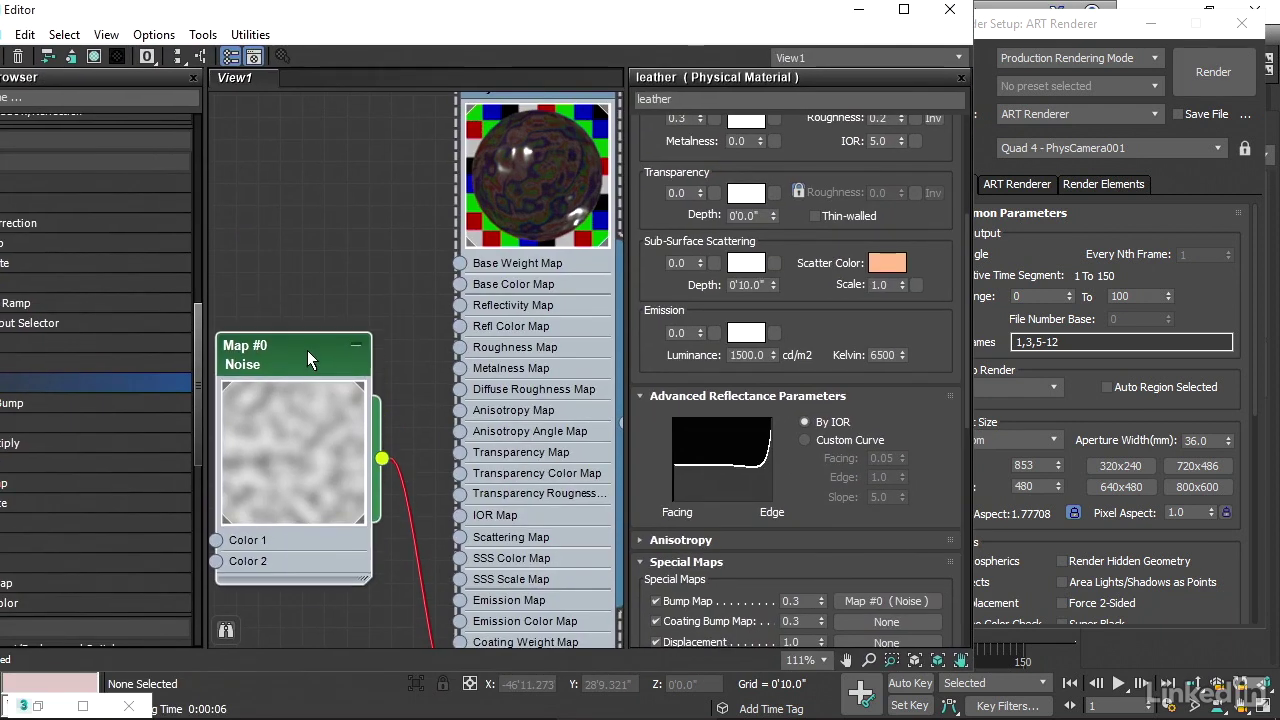
Step: Set the Noise map's Size from 25.0 to 1.0 for a finer grain
double_click(306, 346)
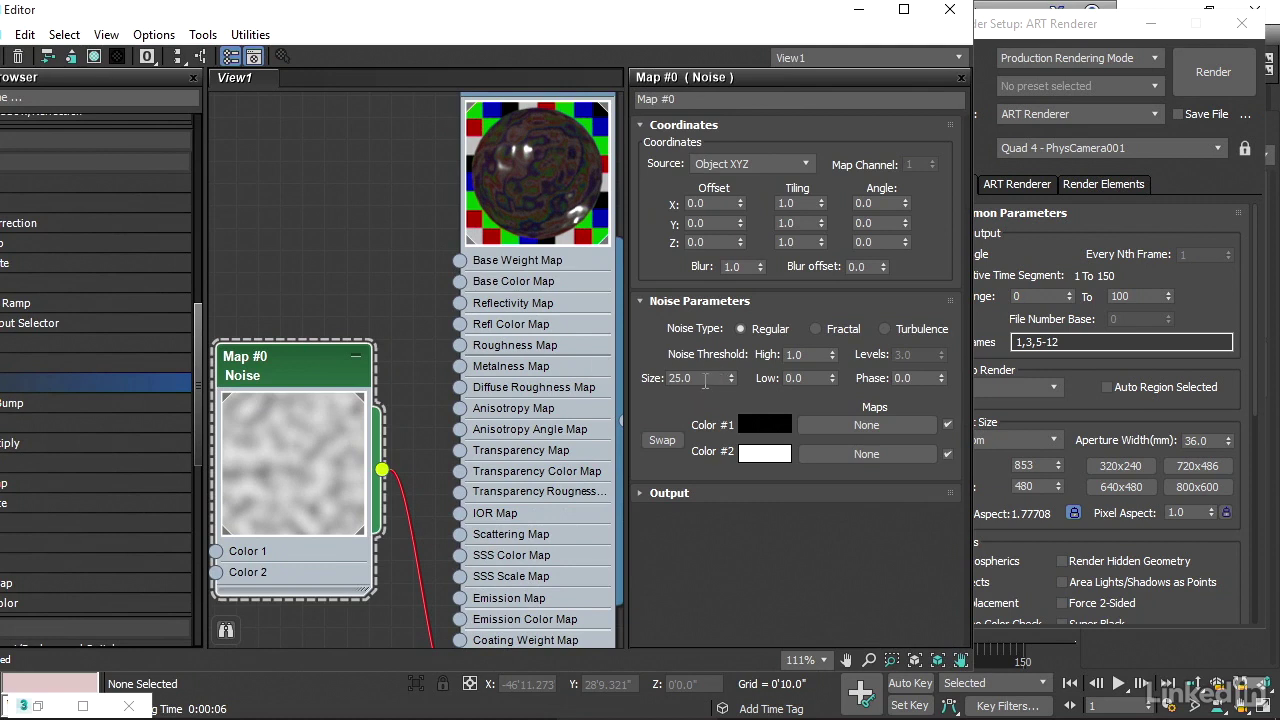
left_click_drag(706, 378, 642, 376)
type("1")
key("Return")
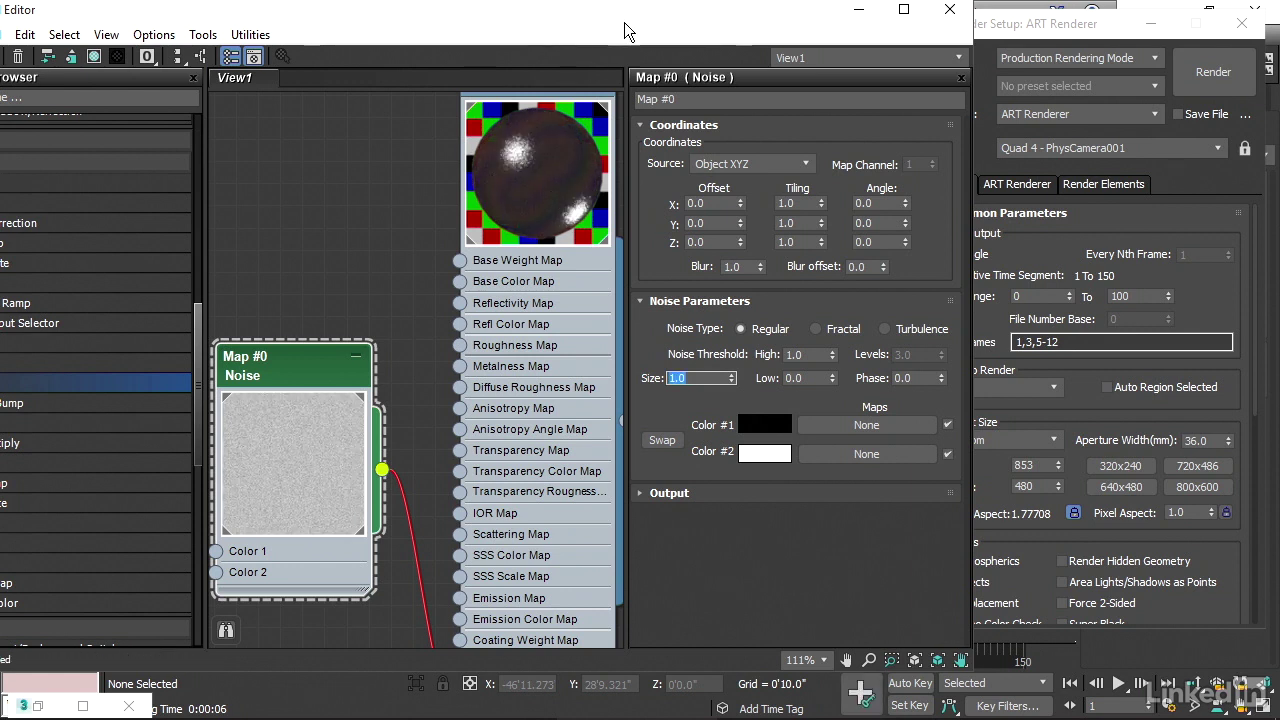
left_click_drag(626, 14, 655, 45)
Step: Render the sofa with the finer noise and raise ART render quality from Draft to Medium
left_click(1211, 75)
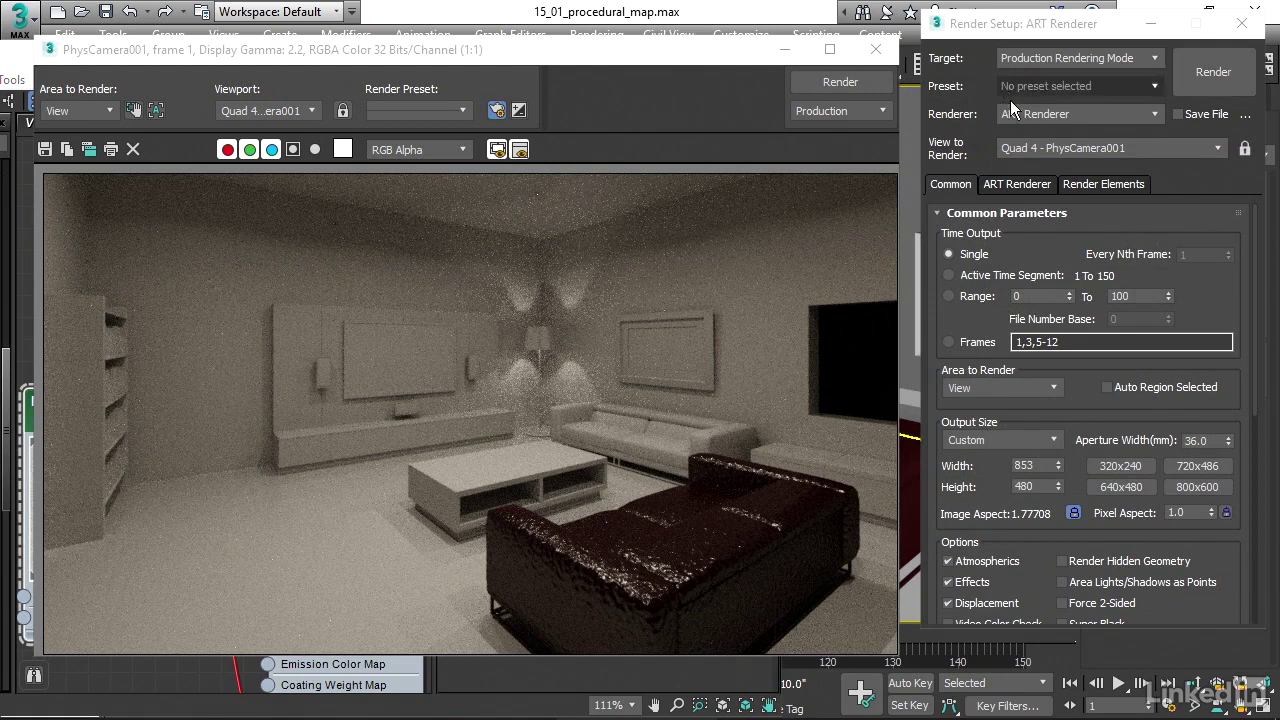
left_click(1016, 186)
left_click_drag(1018, 277, 1067, 282)
Step: Start a Medium-quality render, cancel it, and close the rendered frame window
left_click(840, 82)
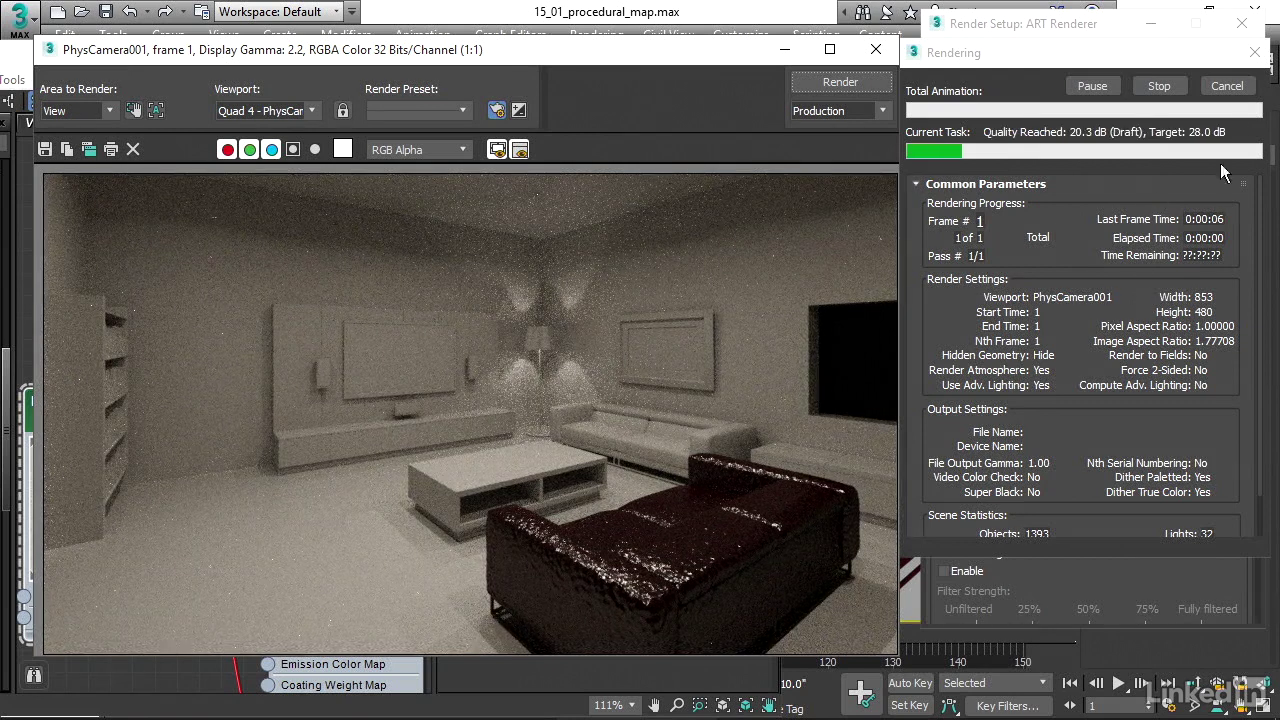
left_click(1227, 86)
left_click(876, 54)
left_click_drag(412, 76, 709, 50)
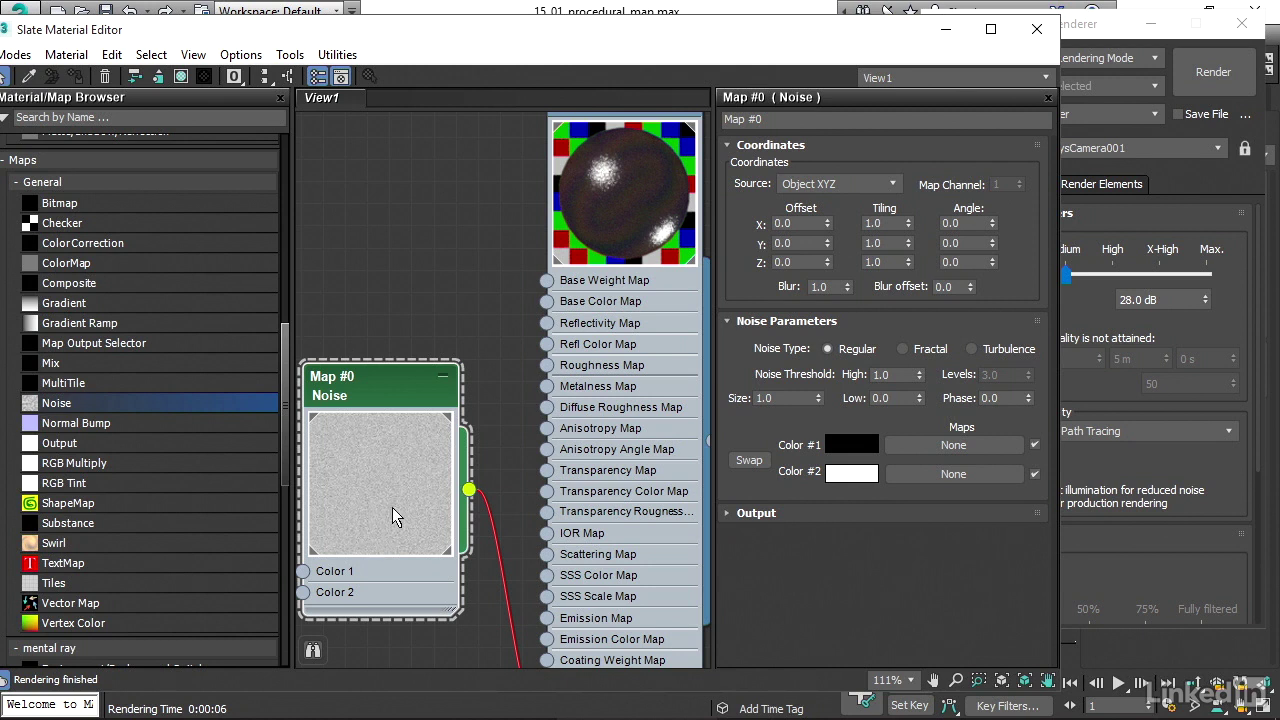
Step: Lower the Noise map's Size from 1.0 to 0.1
double_click(789, 398)
type(".1")
key("Return")
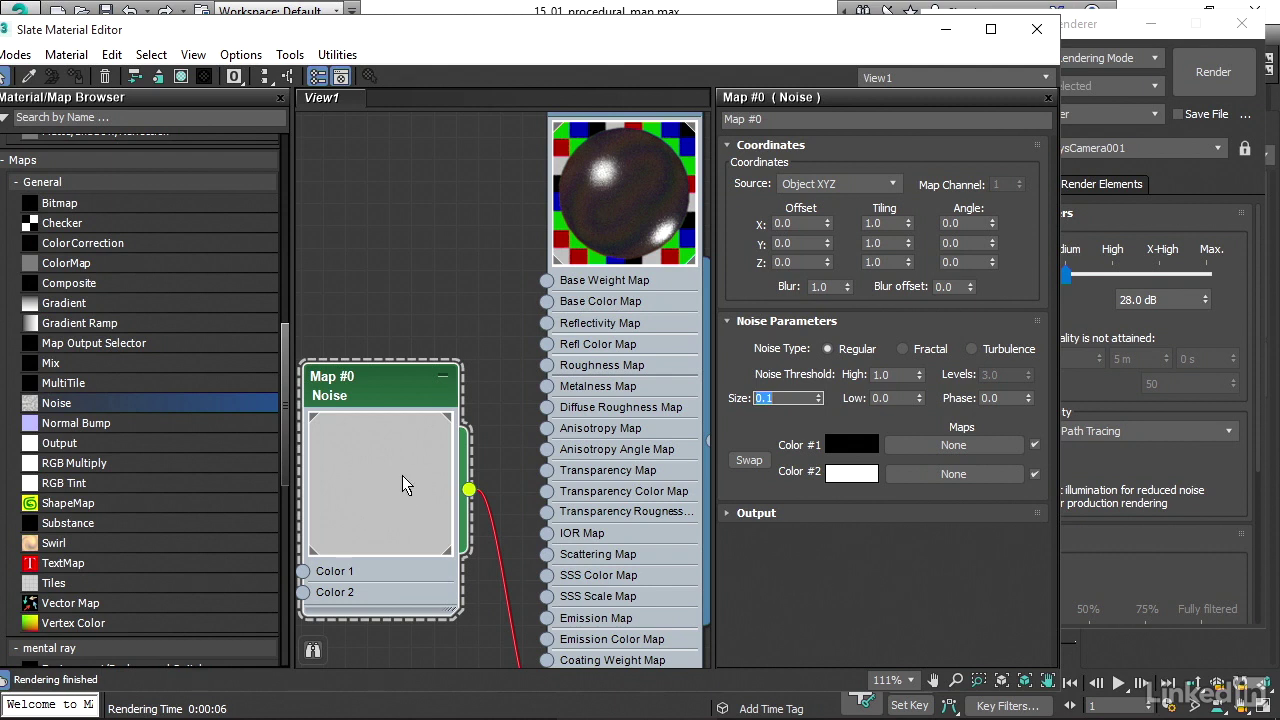
left_click_drag(400, 29, 507, 24)
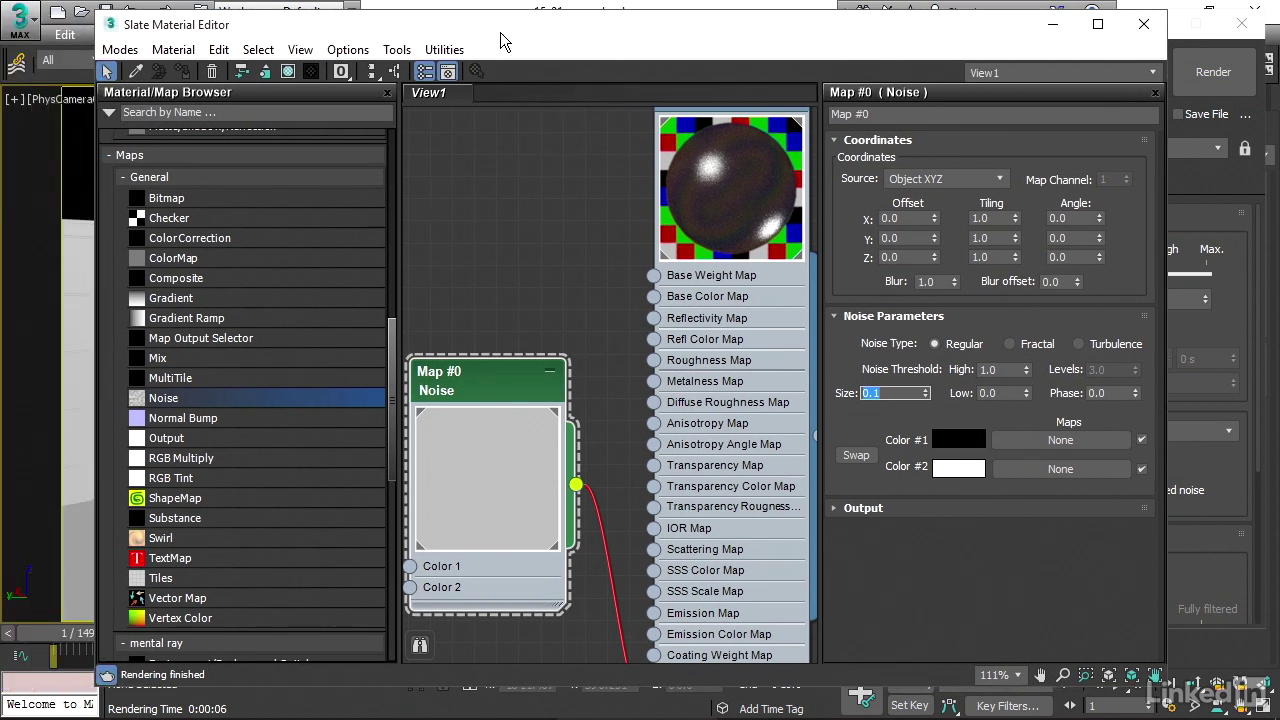
Step: Switch to the Compact Material Editor and set Render Sample Size to 1 in its Options
left_click(352, 52)
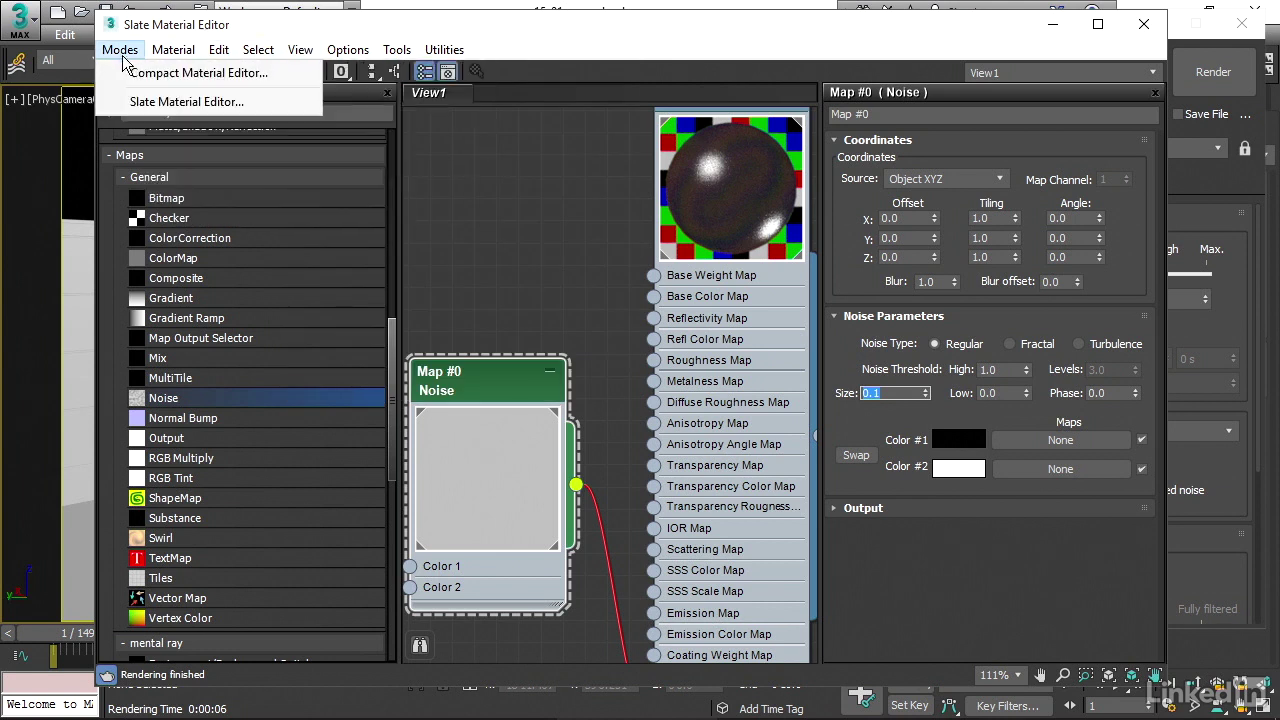
left_click(275, 74)
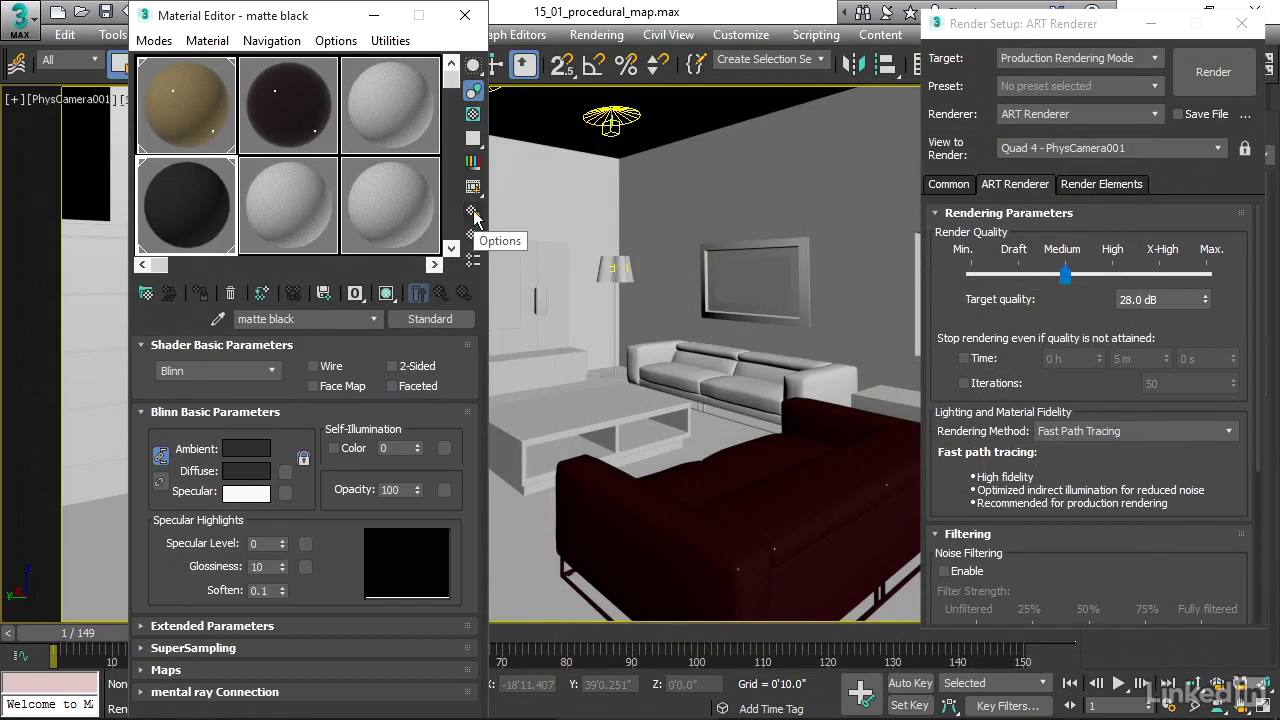
left_click(473, 212)
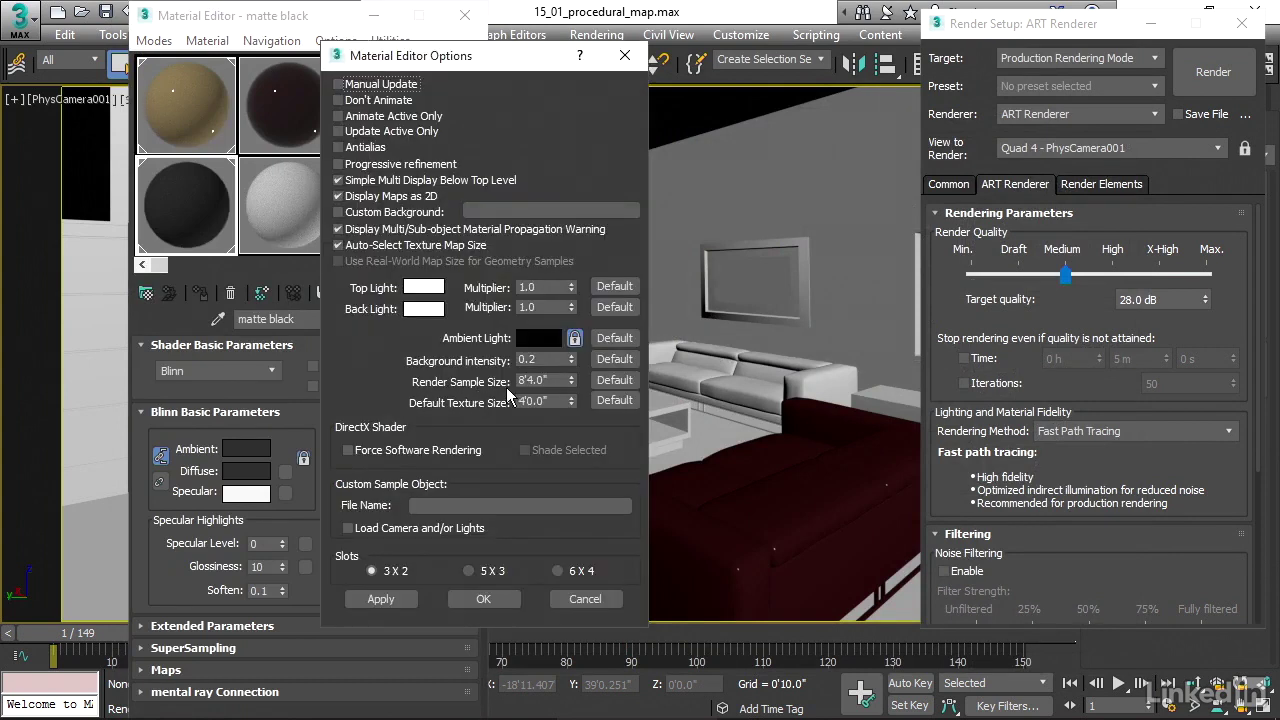
left_click_drag(556, 382, 500, 381)
type("1")
left_click(482, 598)
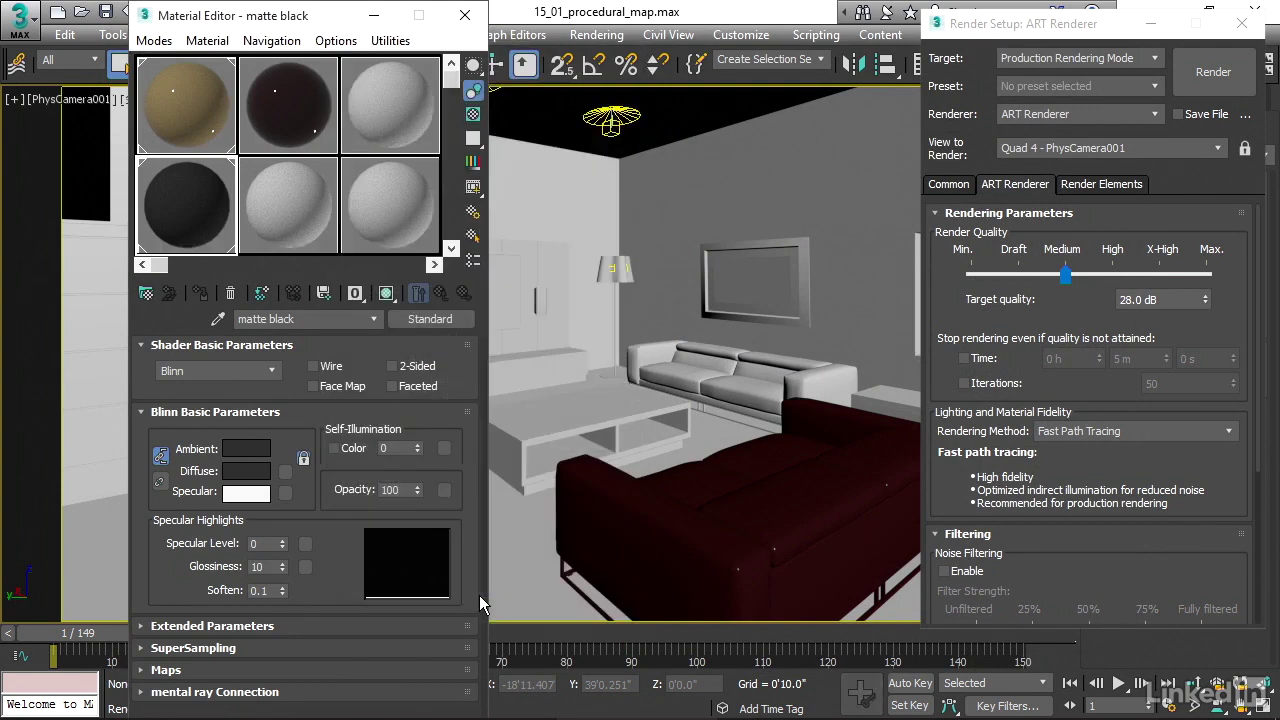
left_click(154, 40)
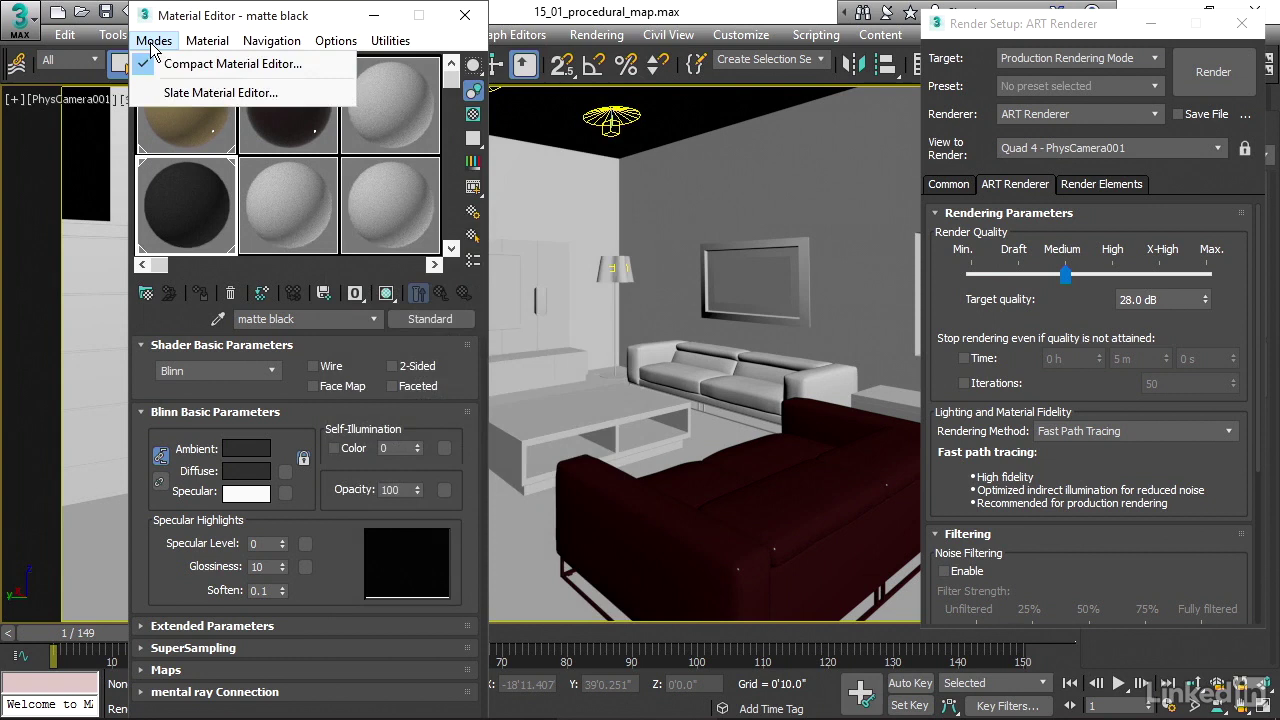
Step: Return to the Slate Material Editor and arrange the Noise node by the Bump Map input
left_click(253, 93)
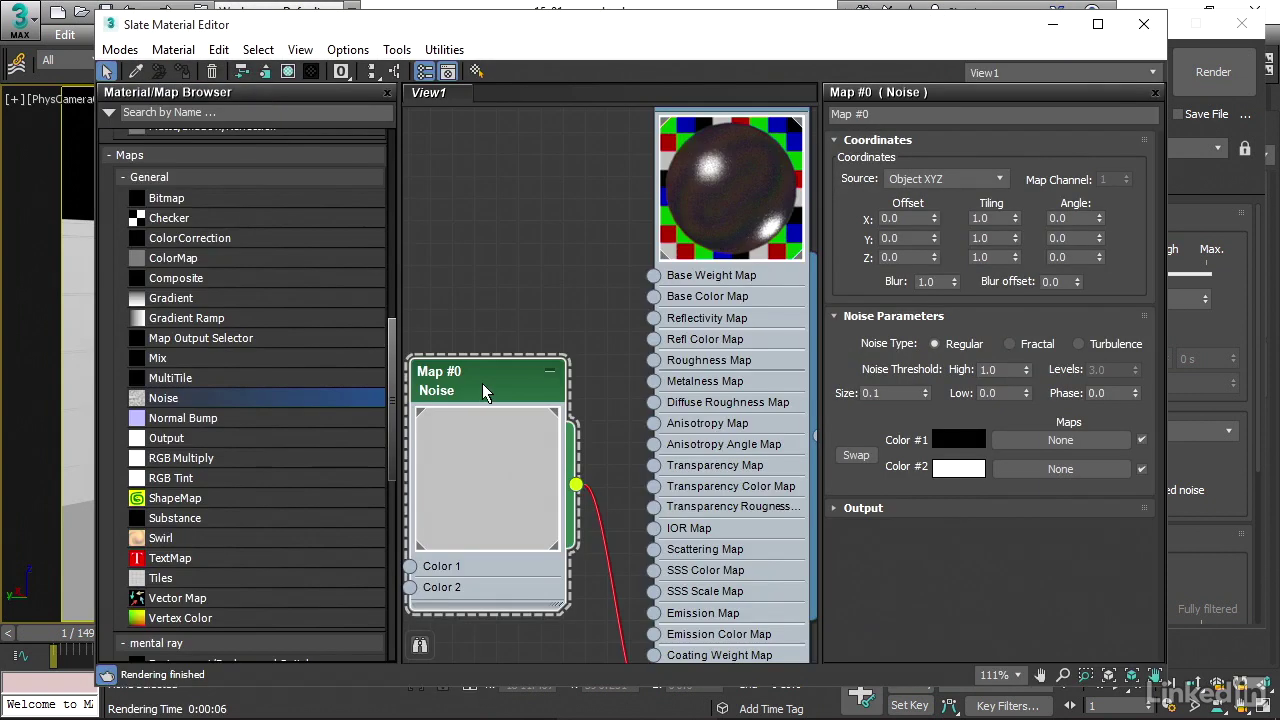
left_click_drag(482, 392, 500, 437)
middle_click_drag(532, 471, 530, 332)
left_click_drag(528, 332, 531, 375)
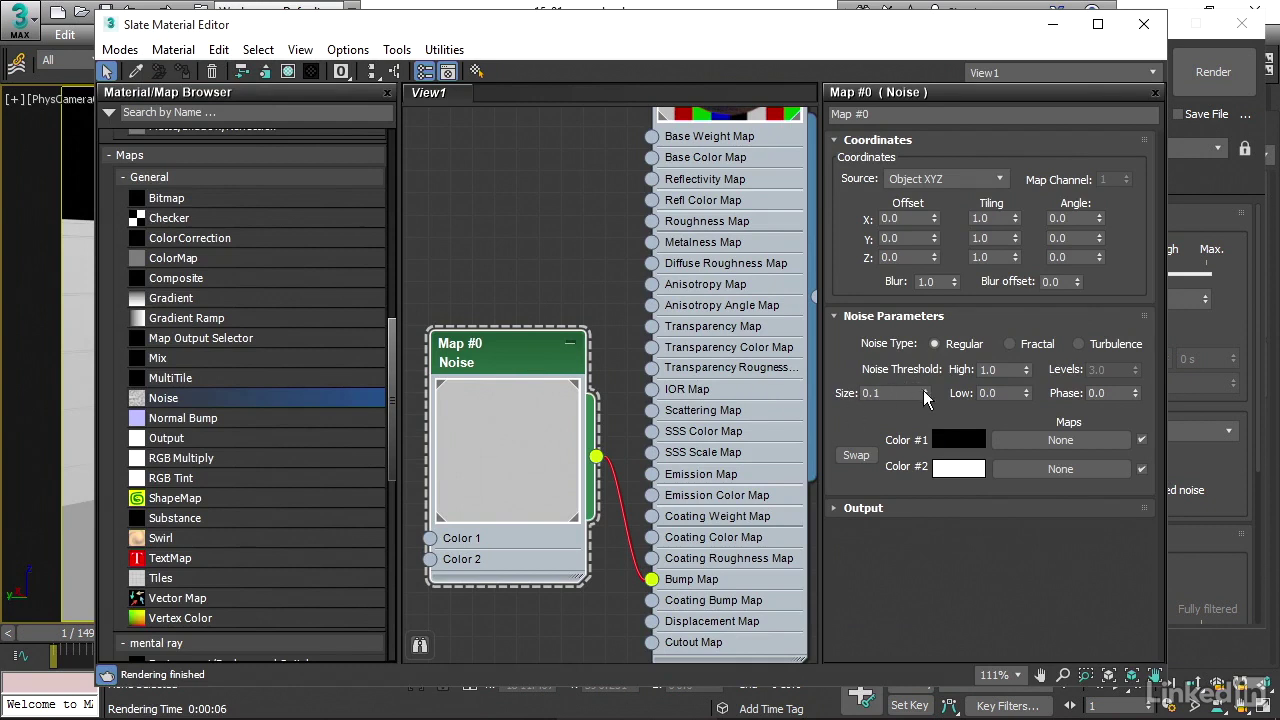
Step: Reset the Noise Size, then enter 0.1 as the Size
right_click(925, 396)
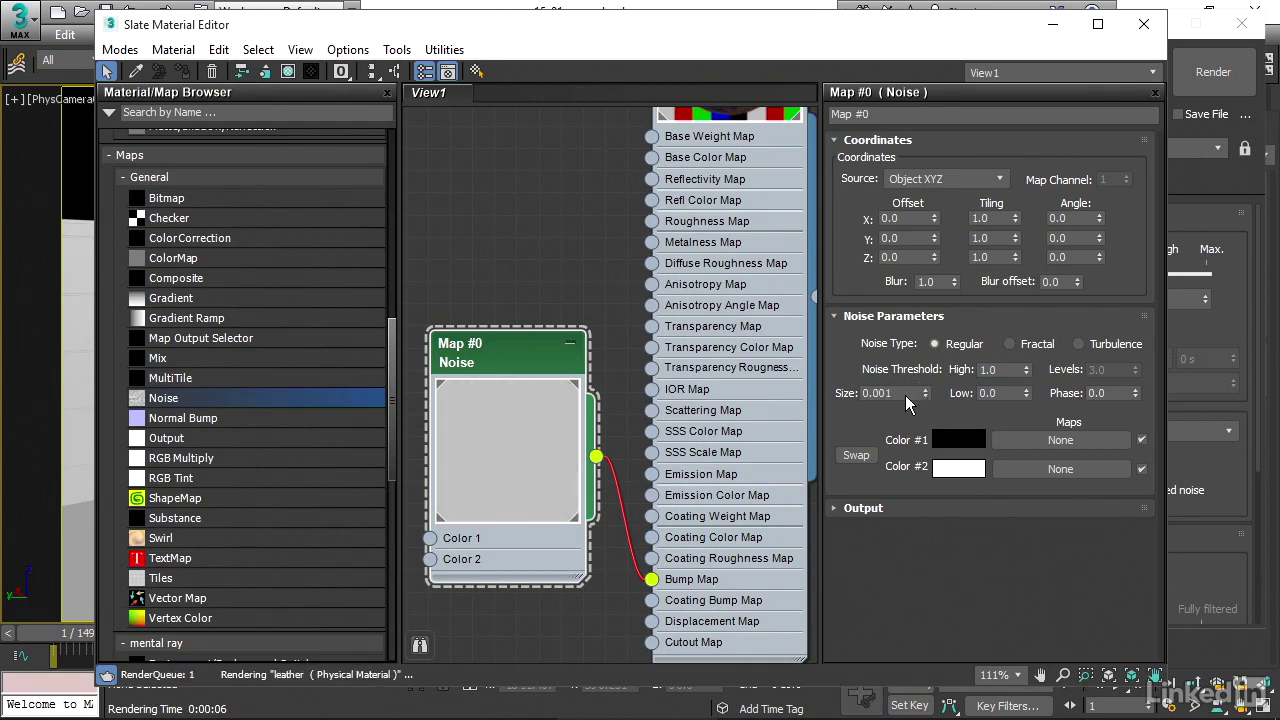
double_click(875, 393)
type("0.1")
key("Return")
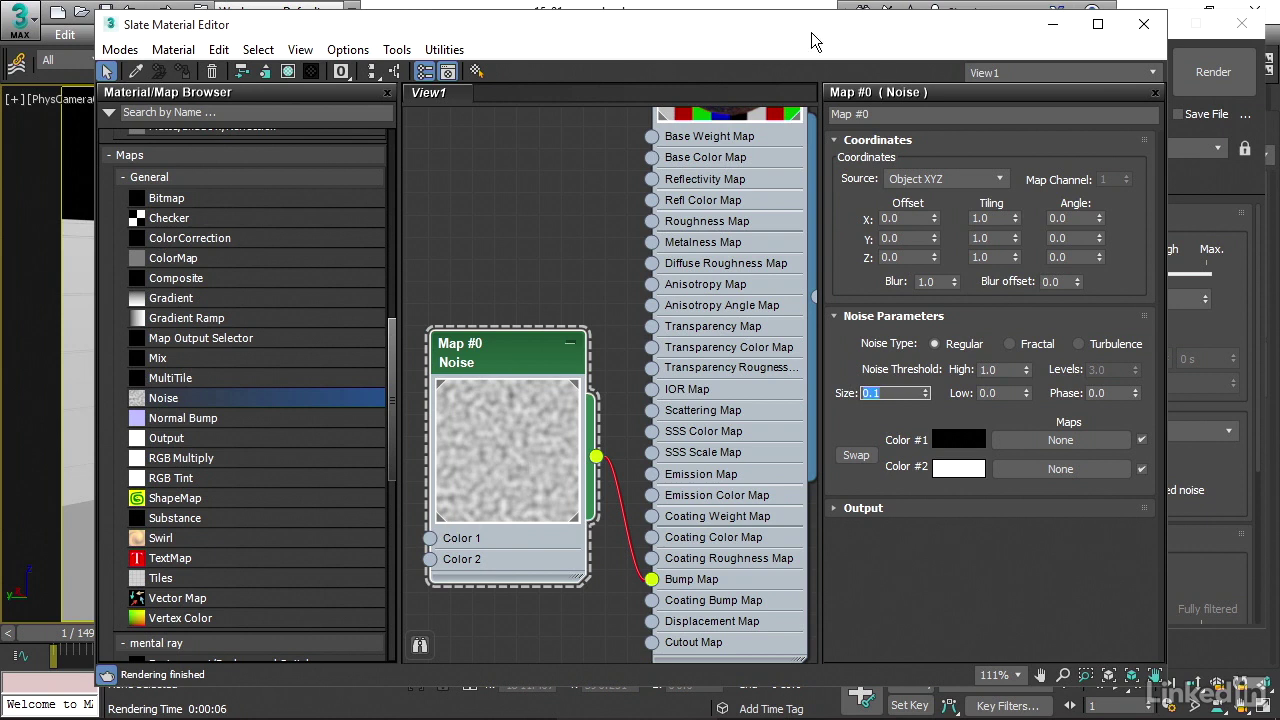
left_click_drag(811, 41, 765, 32)
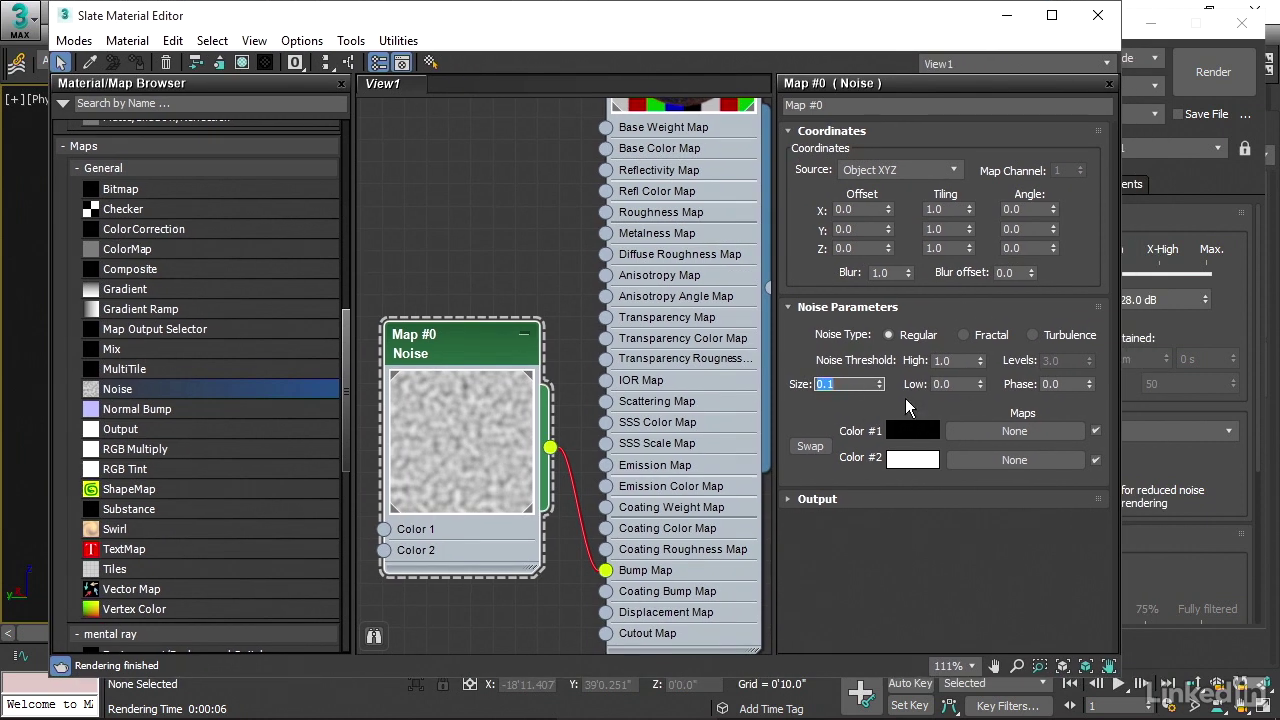
Step: Switch the Noise map to Fractal type with 2 levels
left_click(964, 335)
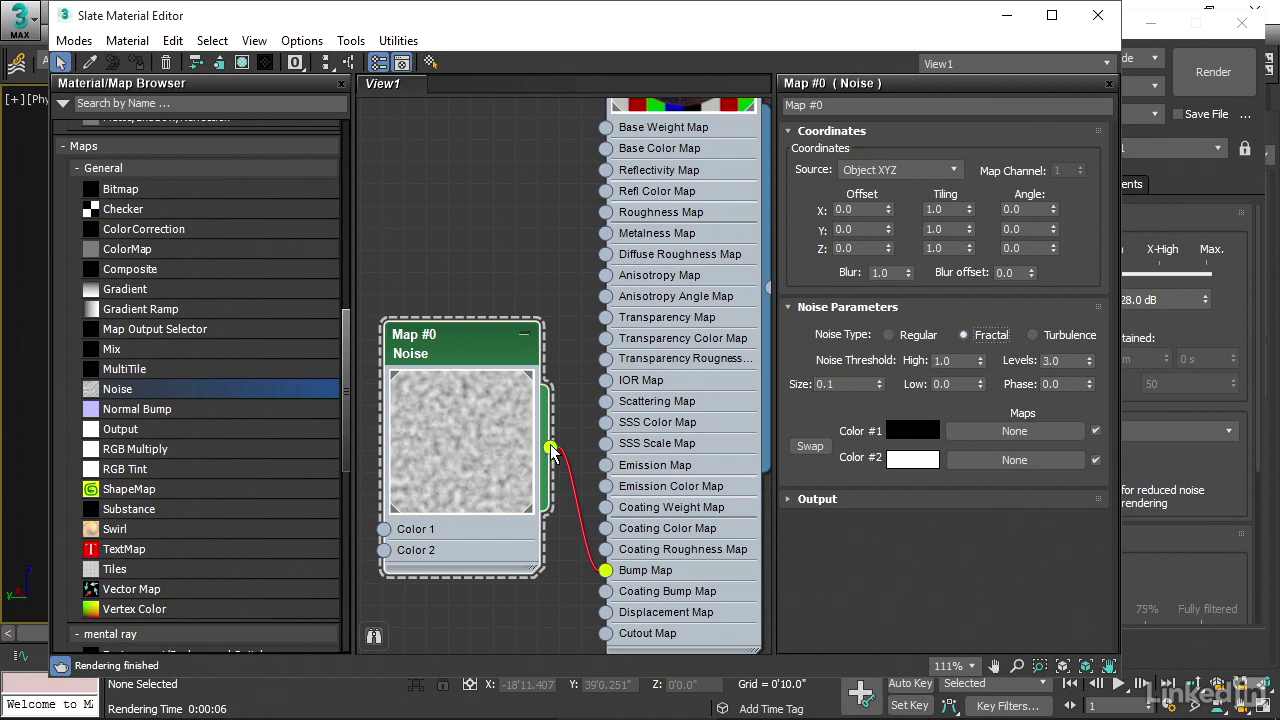
double_click(1067, 360)
type("2")
key("Return")
Step: Set the Noise threshold High to 0.6 and Low to 0.4
left_click_drag(981, 372, 984, 440)
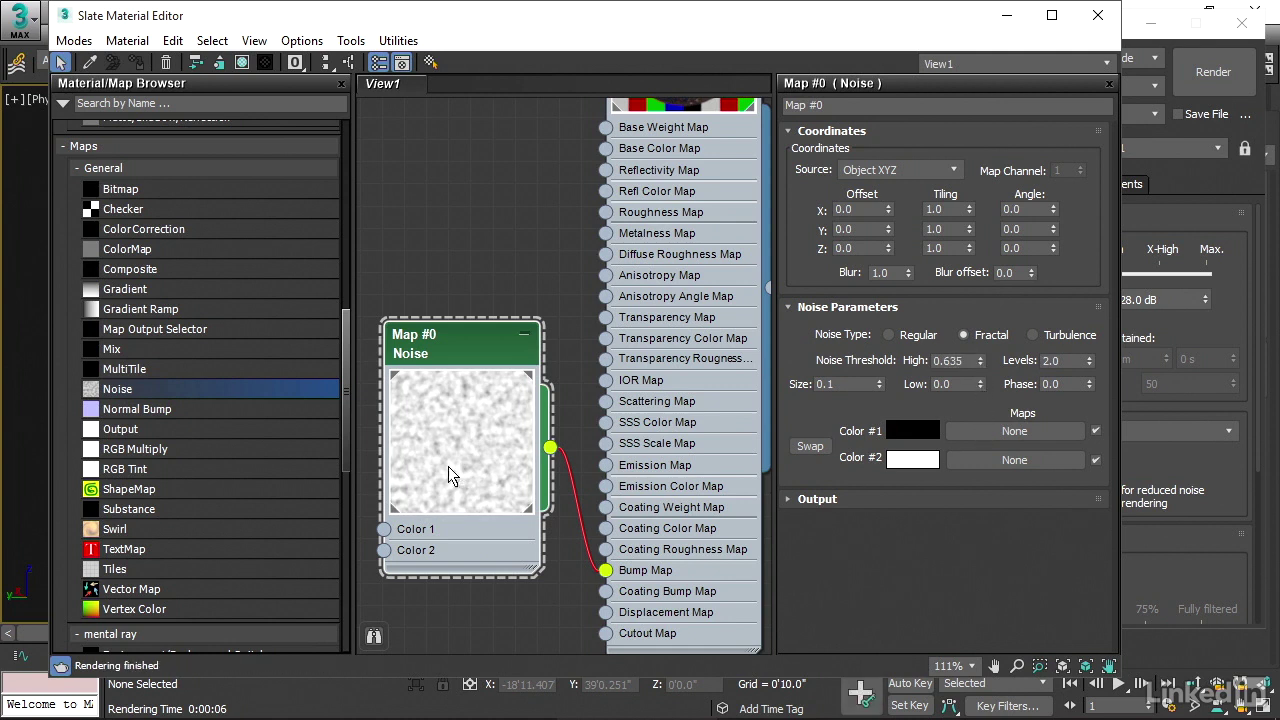
left_click(981, 365)
left_click_drag(981, 370, 980, 354)
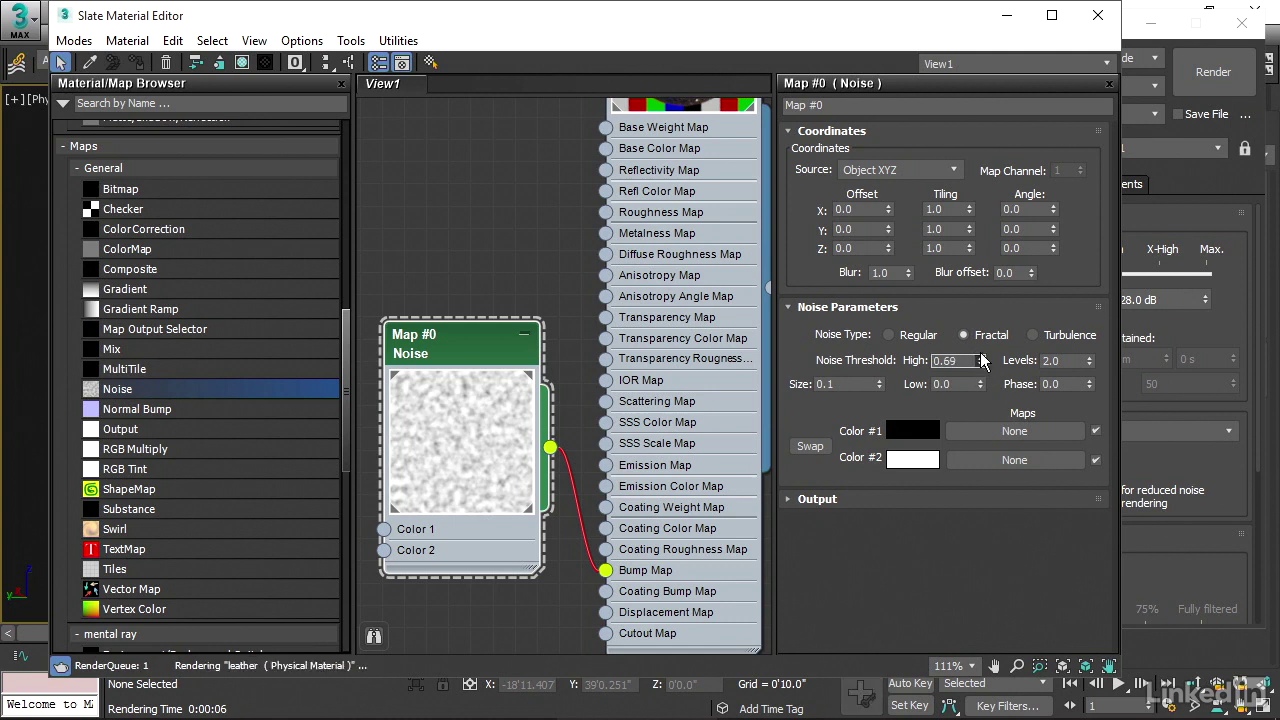
double_click(935, 361)
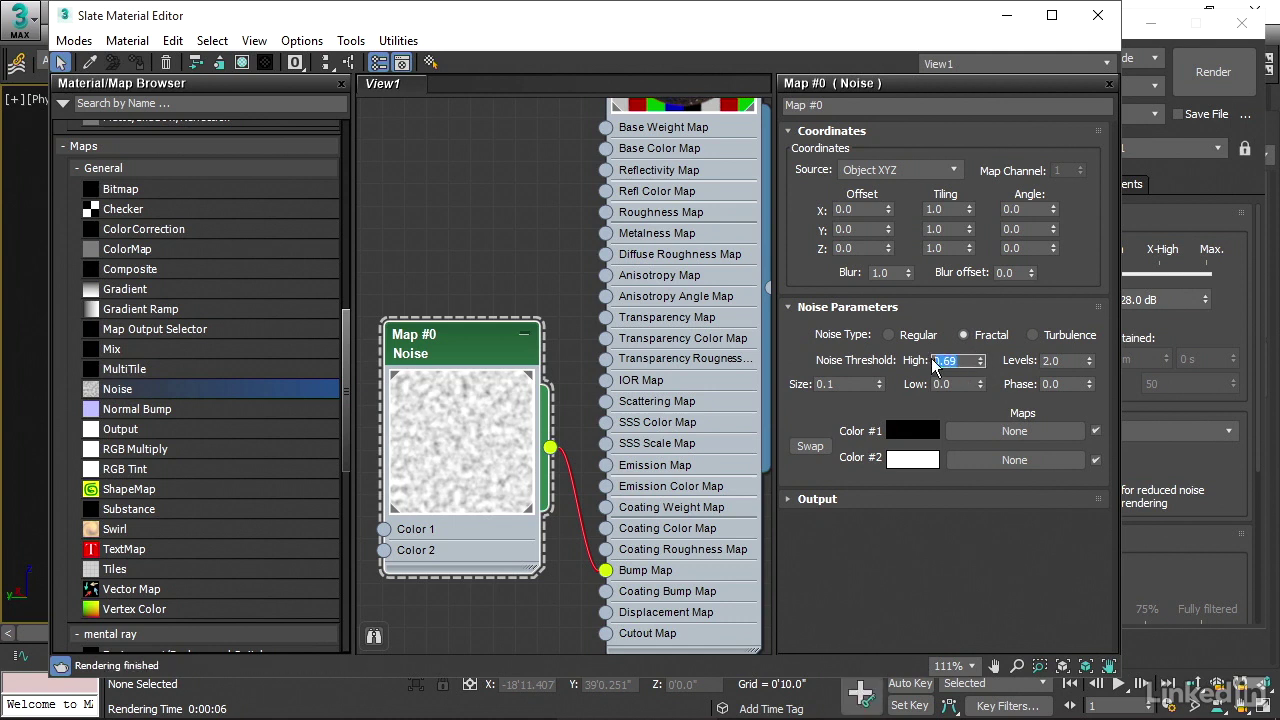
type("0.6")
key("Return")
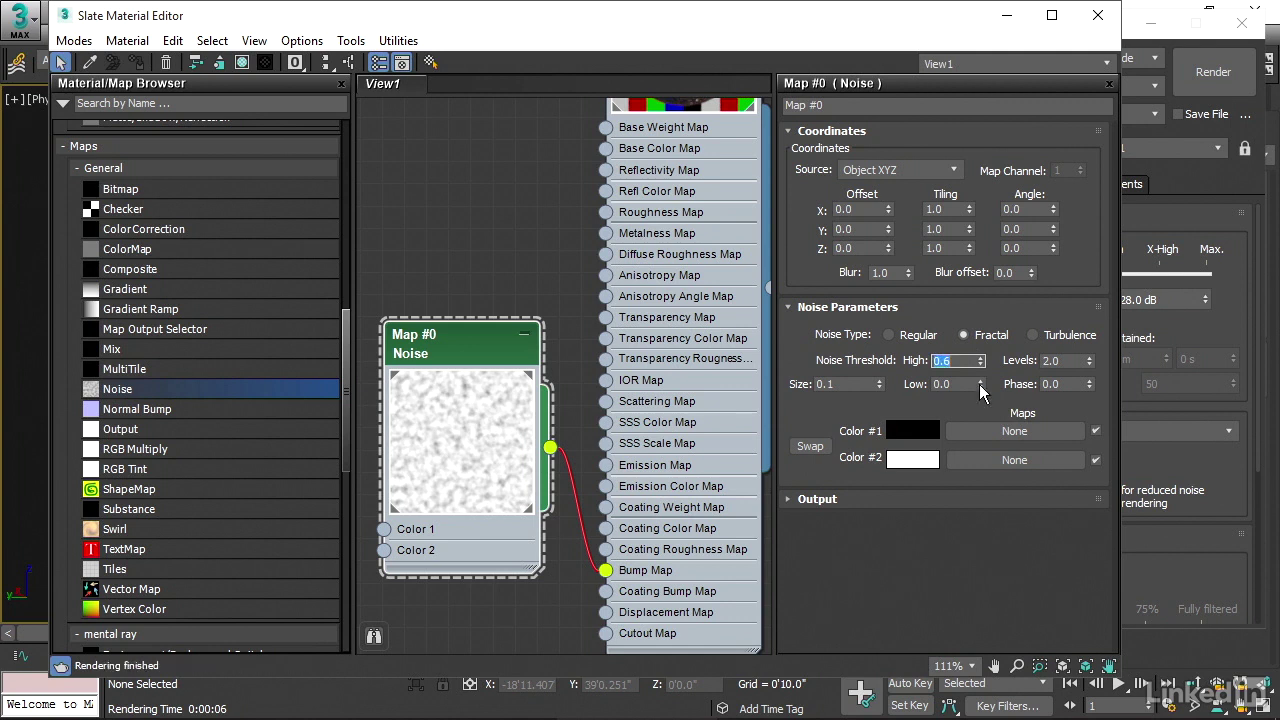
left_click_drag(979, 382, 975, 313)
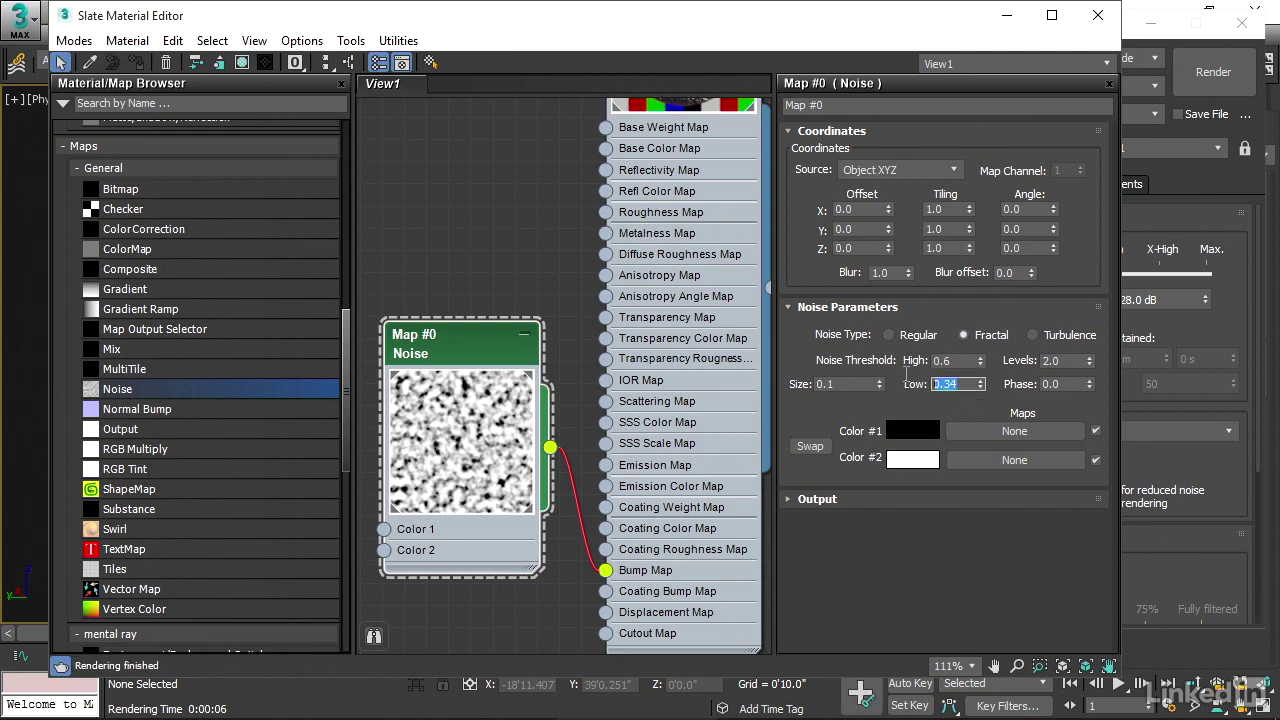
type("0.4")
key("Return")
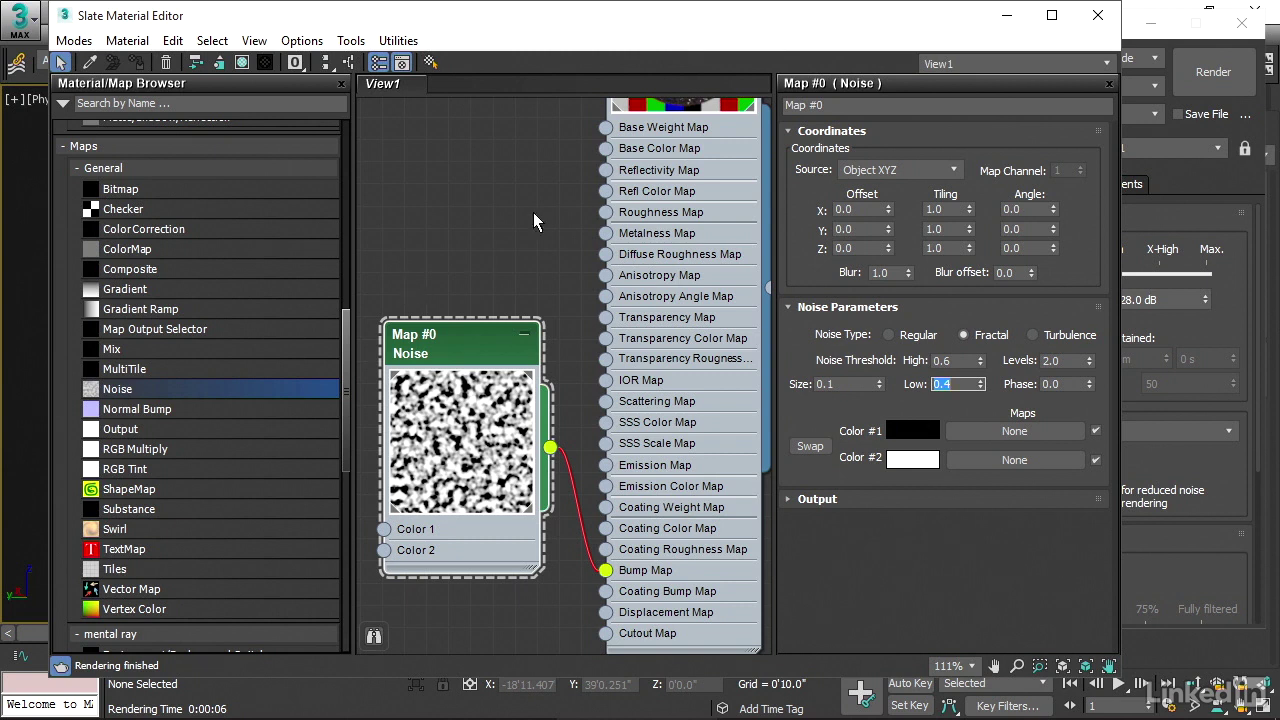
left_click_drag(772, 28, 754, 50)
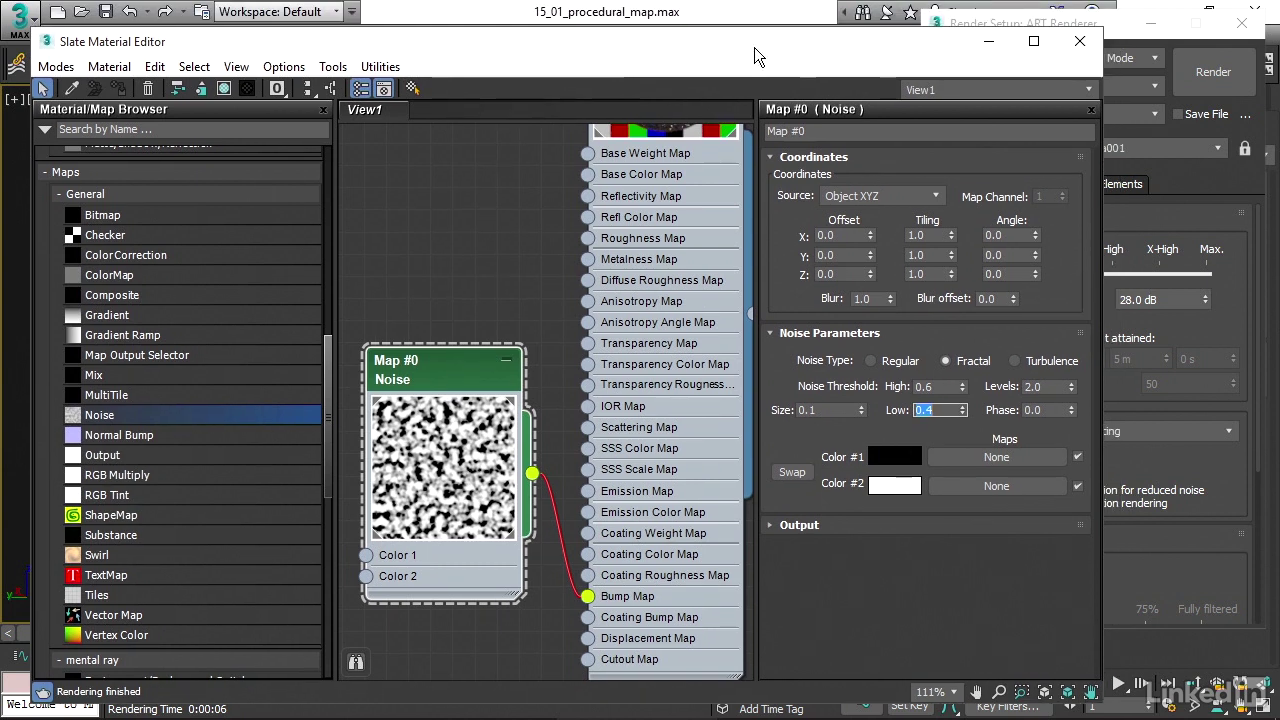
Step: Test-render the camera view with the Fractal bump, stop it when acceptable, and close the frame
left_click(988, 44)
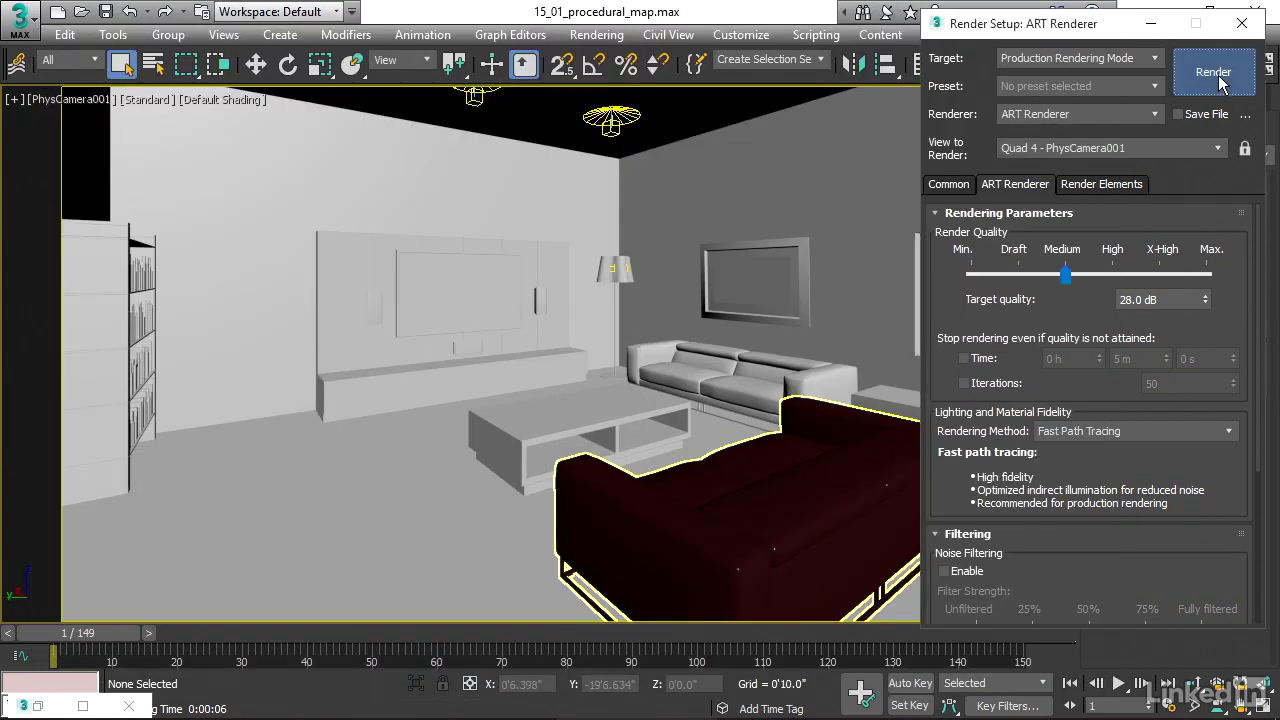
left_click(1213, 72)
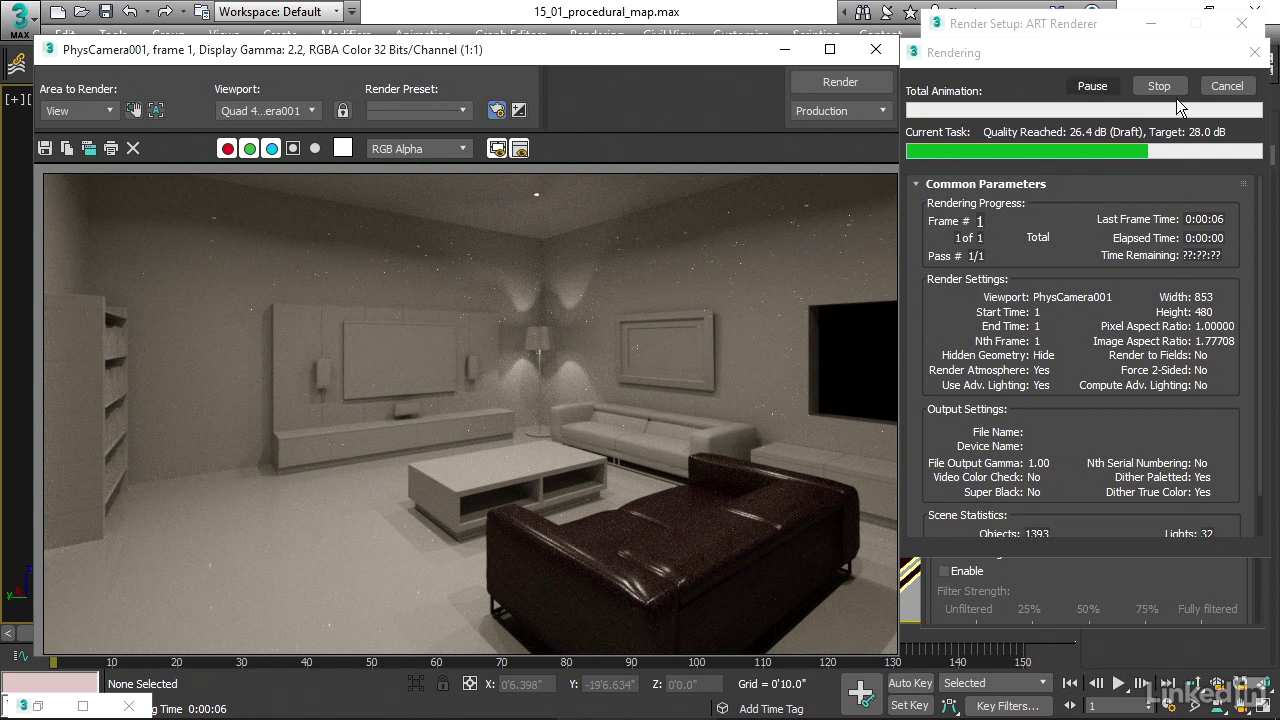
left_click(1220, 90)
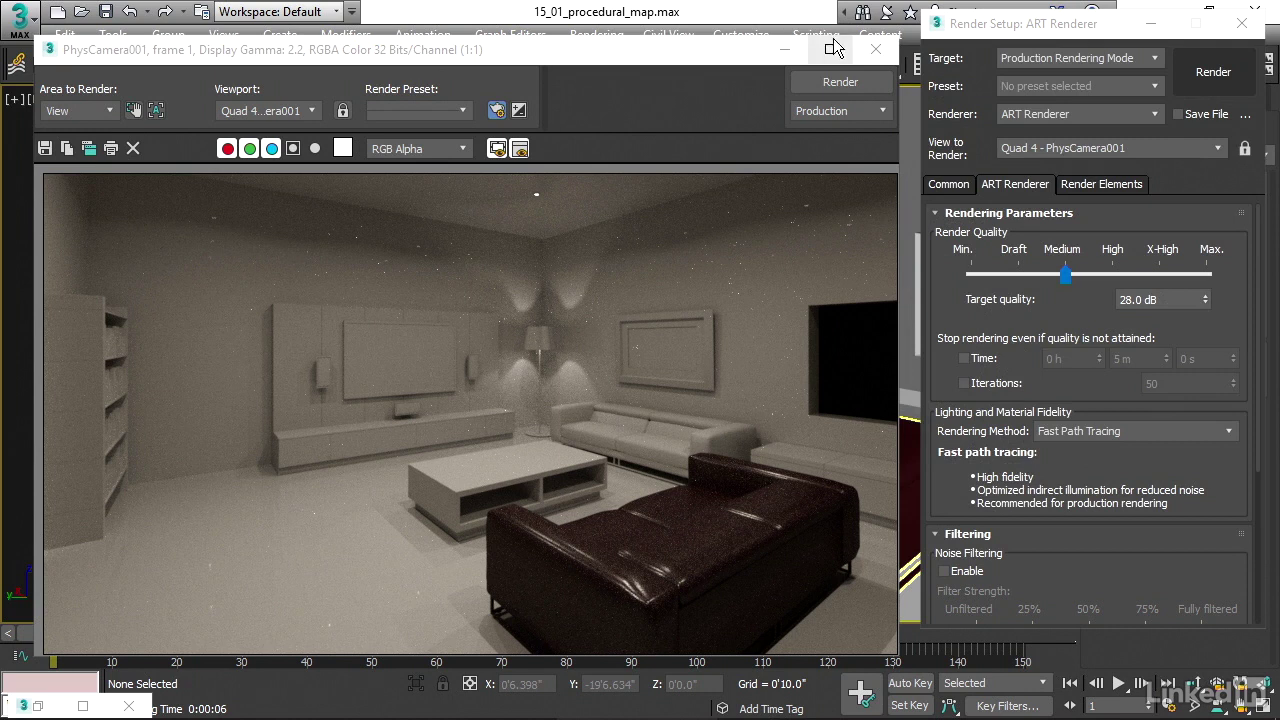
left_click(876, 49)
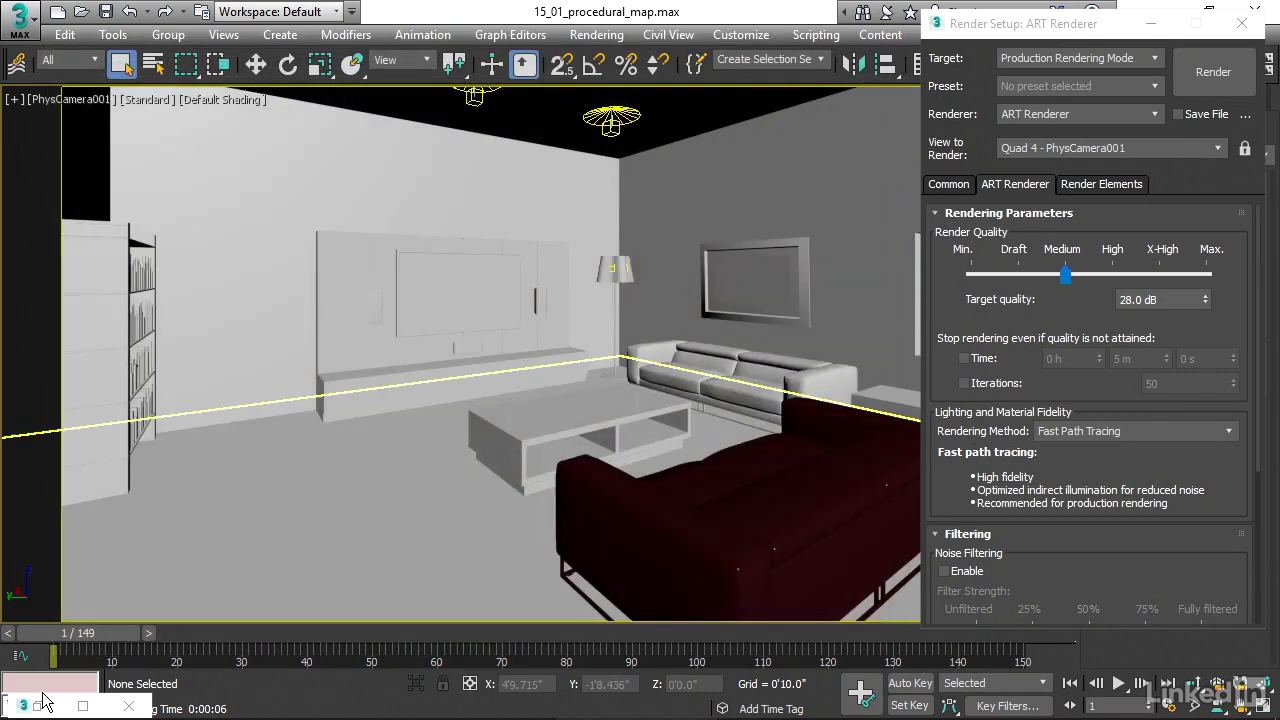
Step: Reopen the material editor, keep Noise source as Object XYZ, and add a Checker map node
key("m")
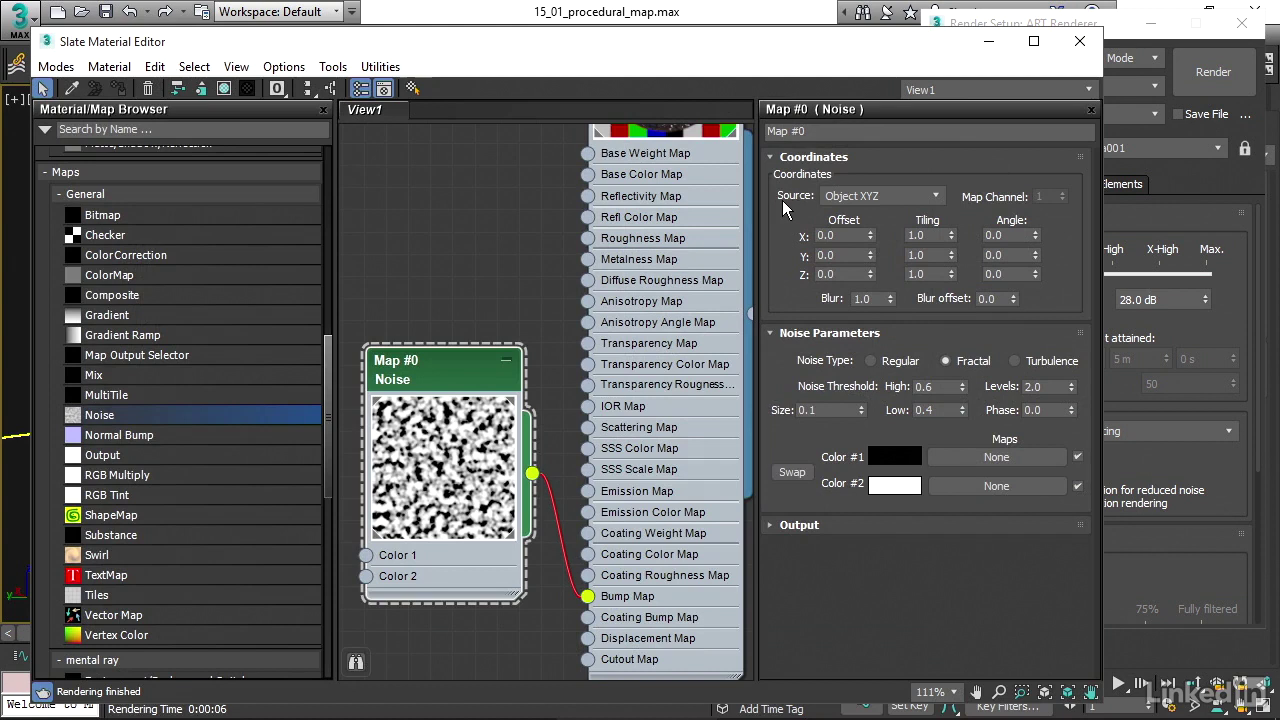
left_click(838, 197)
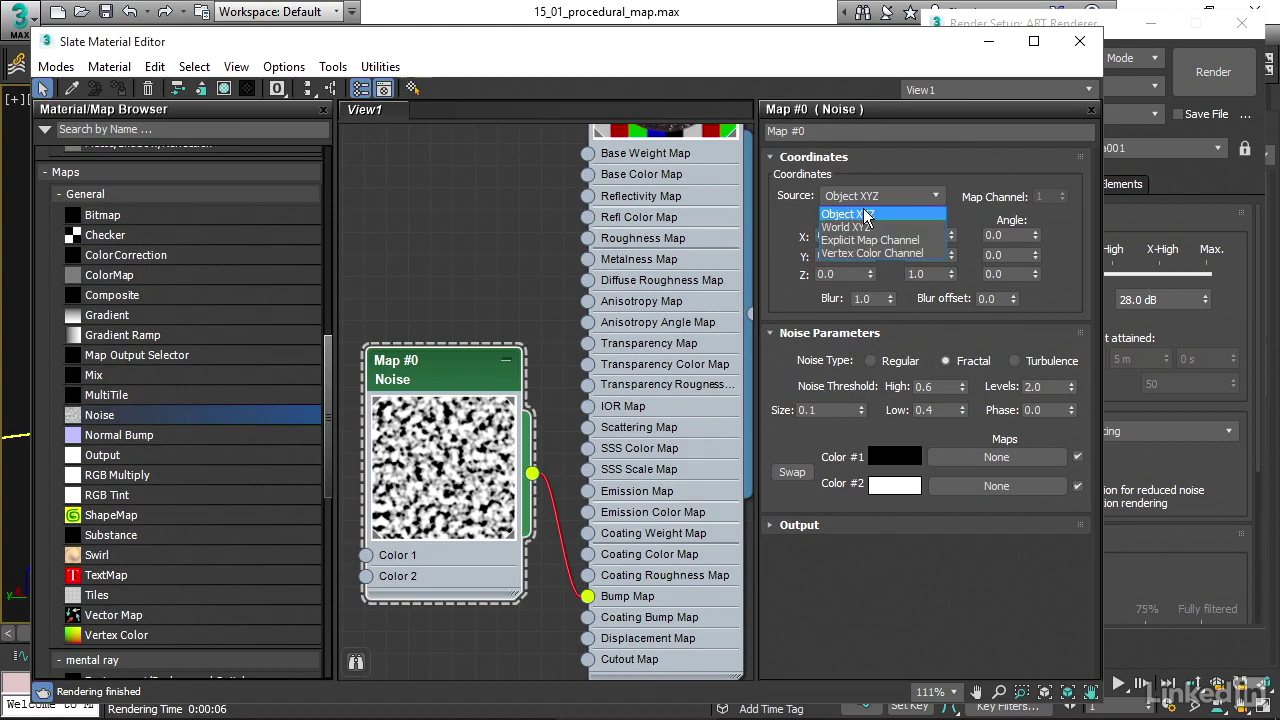
left_click(840, 213)
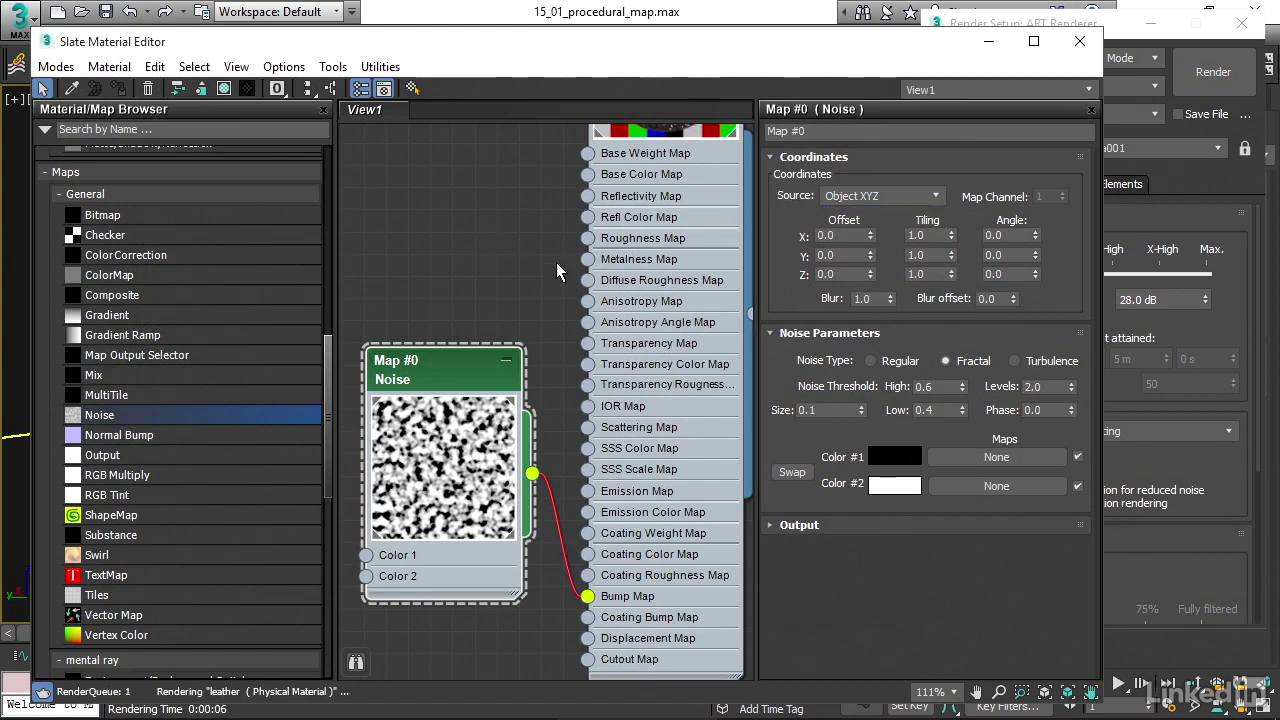
left_click_drag(325, 398, 325, 386)
left_click_drag(184, 289, 505, 190)
Step: Give the Checker node a large preview, show its parameters, and move it higher
right_click(505, 190)
left_click(448, 190)
double_click(448, 190)
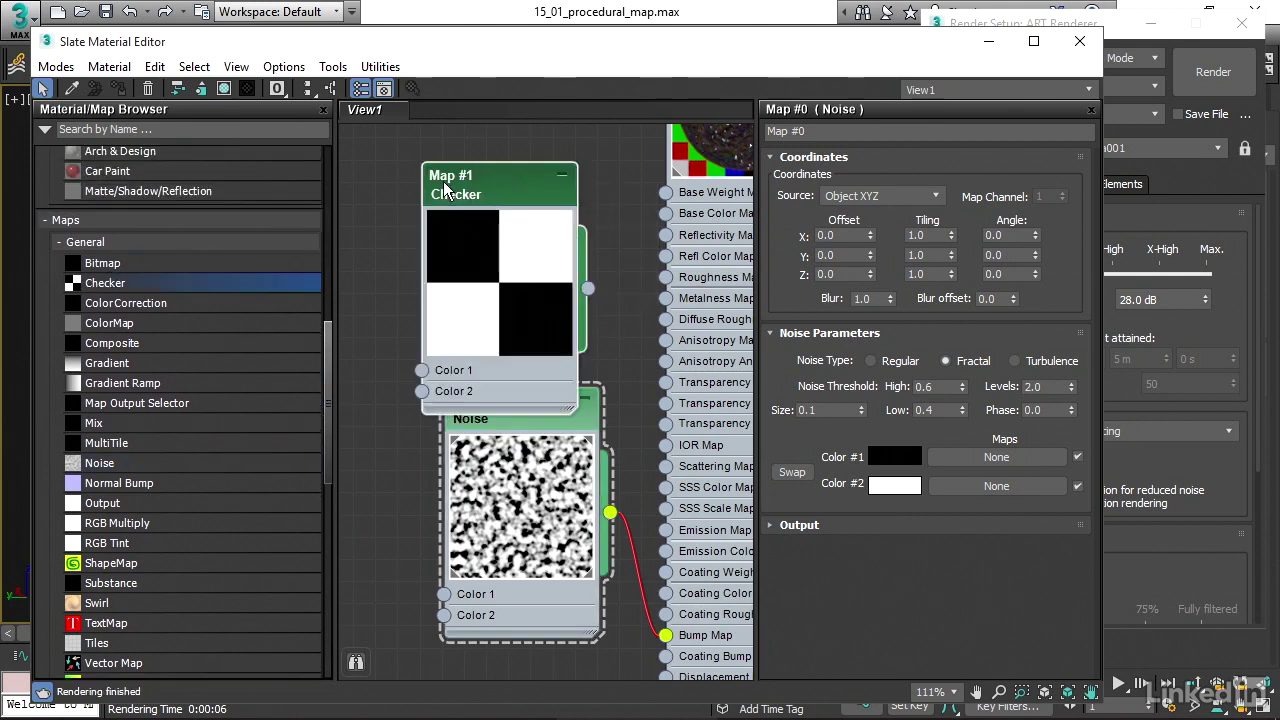
left_click_drag(486, 190, 486, 148)
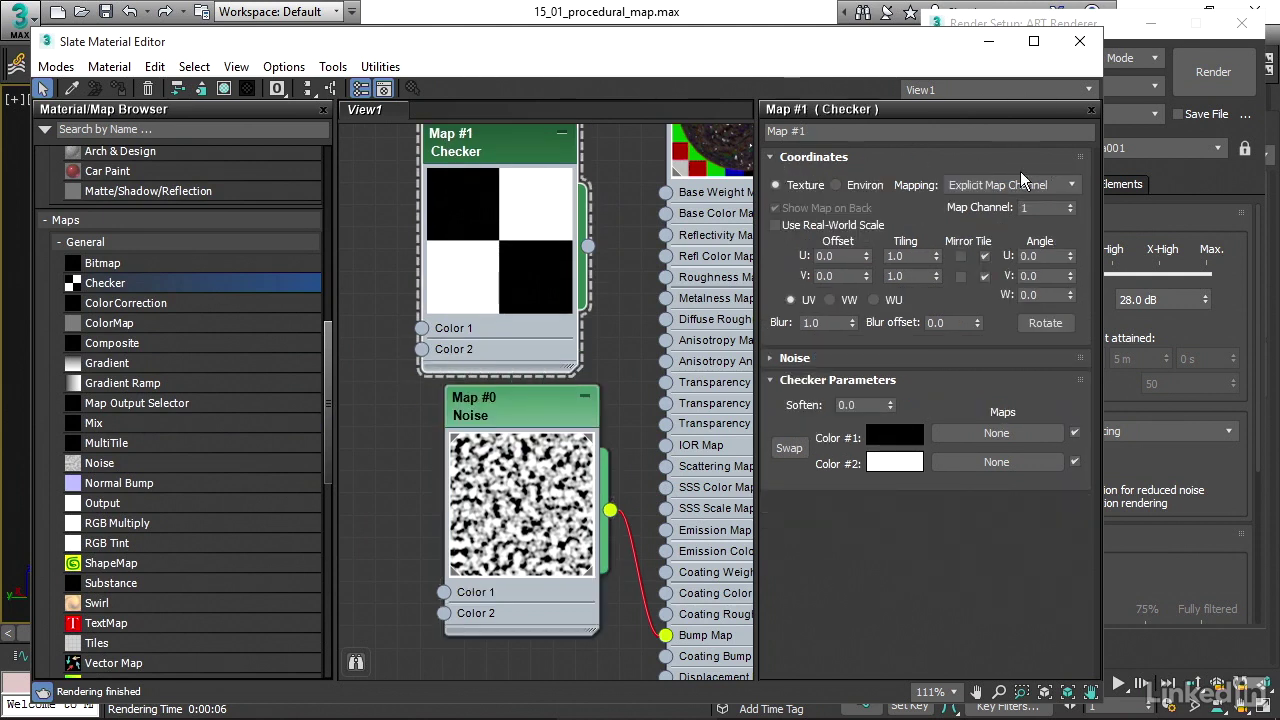
Step: Keep Explicit Map Channel mapping on the Checker and rearrange it above the Noise node
left_click(958, 184)
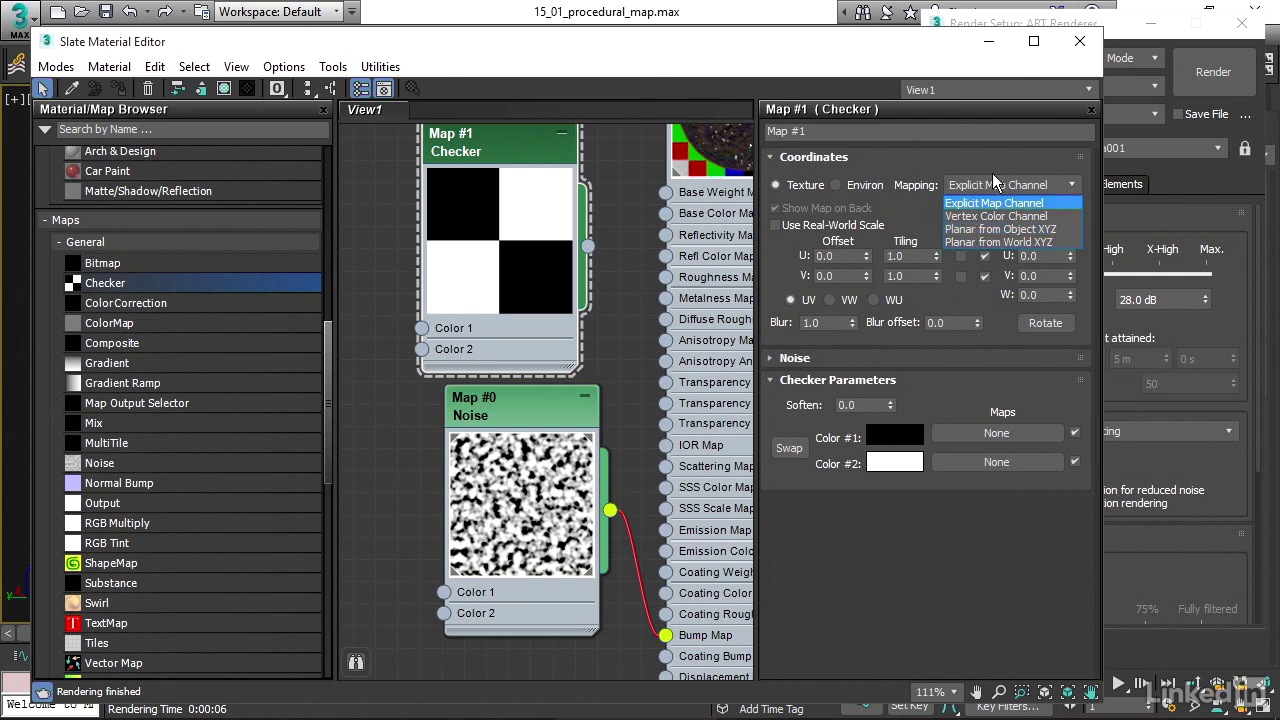
left_click(1000, 203)
left_click_drag(536, 418, 500, 470)
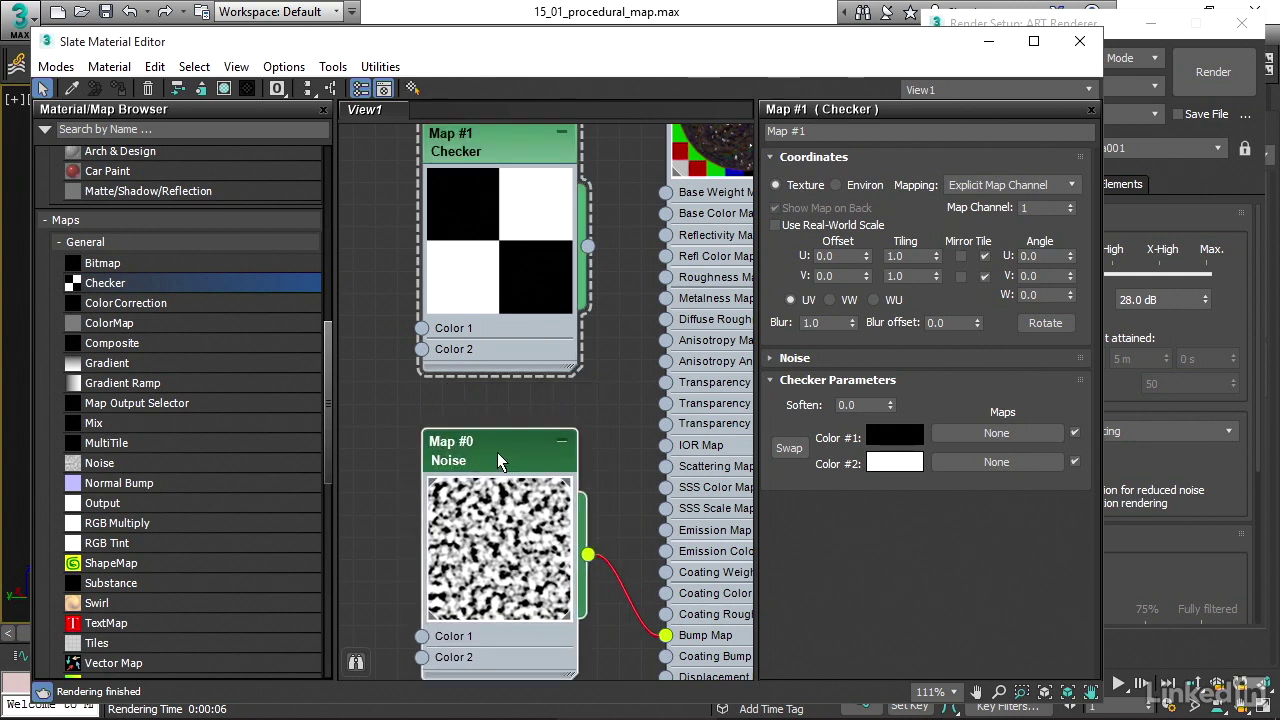
left_click_drag(499, 139, 502, 155)
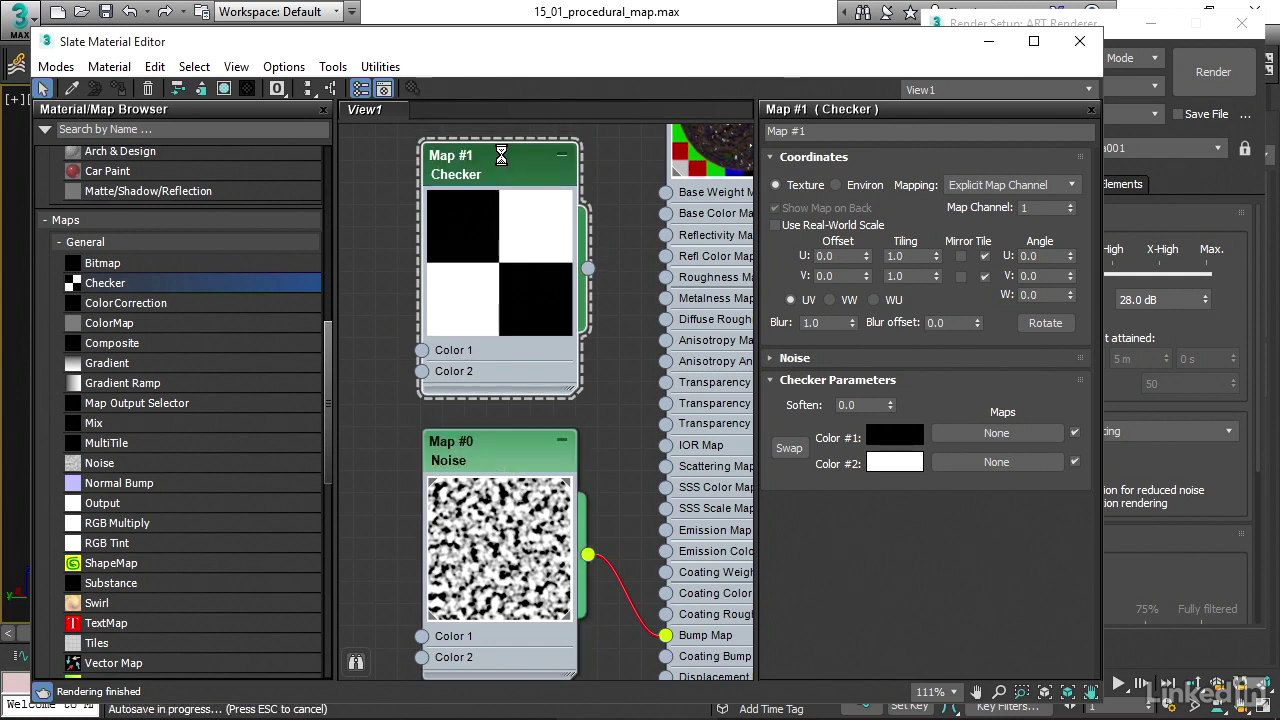